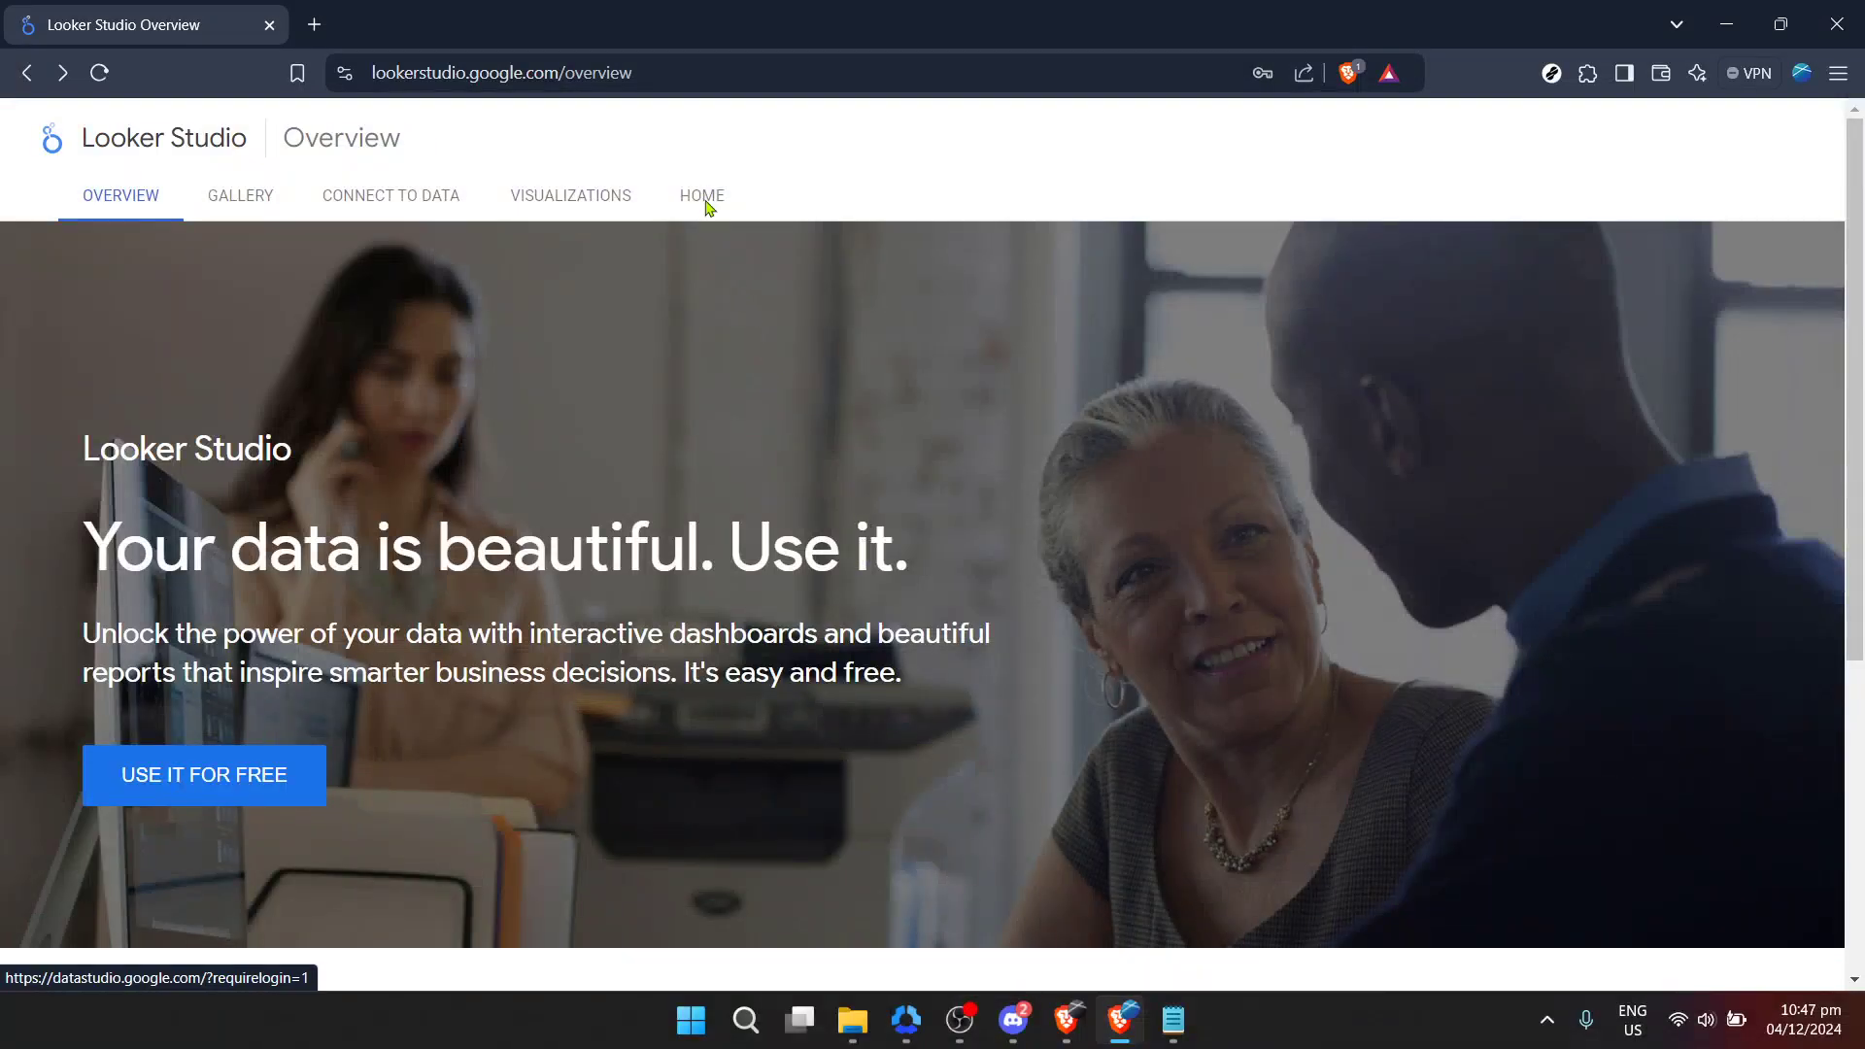
- Go to the Looker Studio home page to reach the Google account chooser
left_click(705, 209)
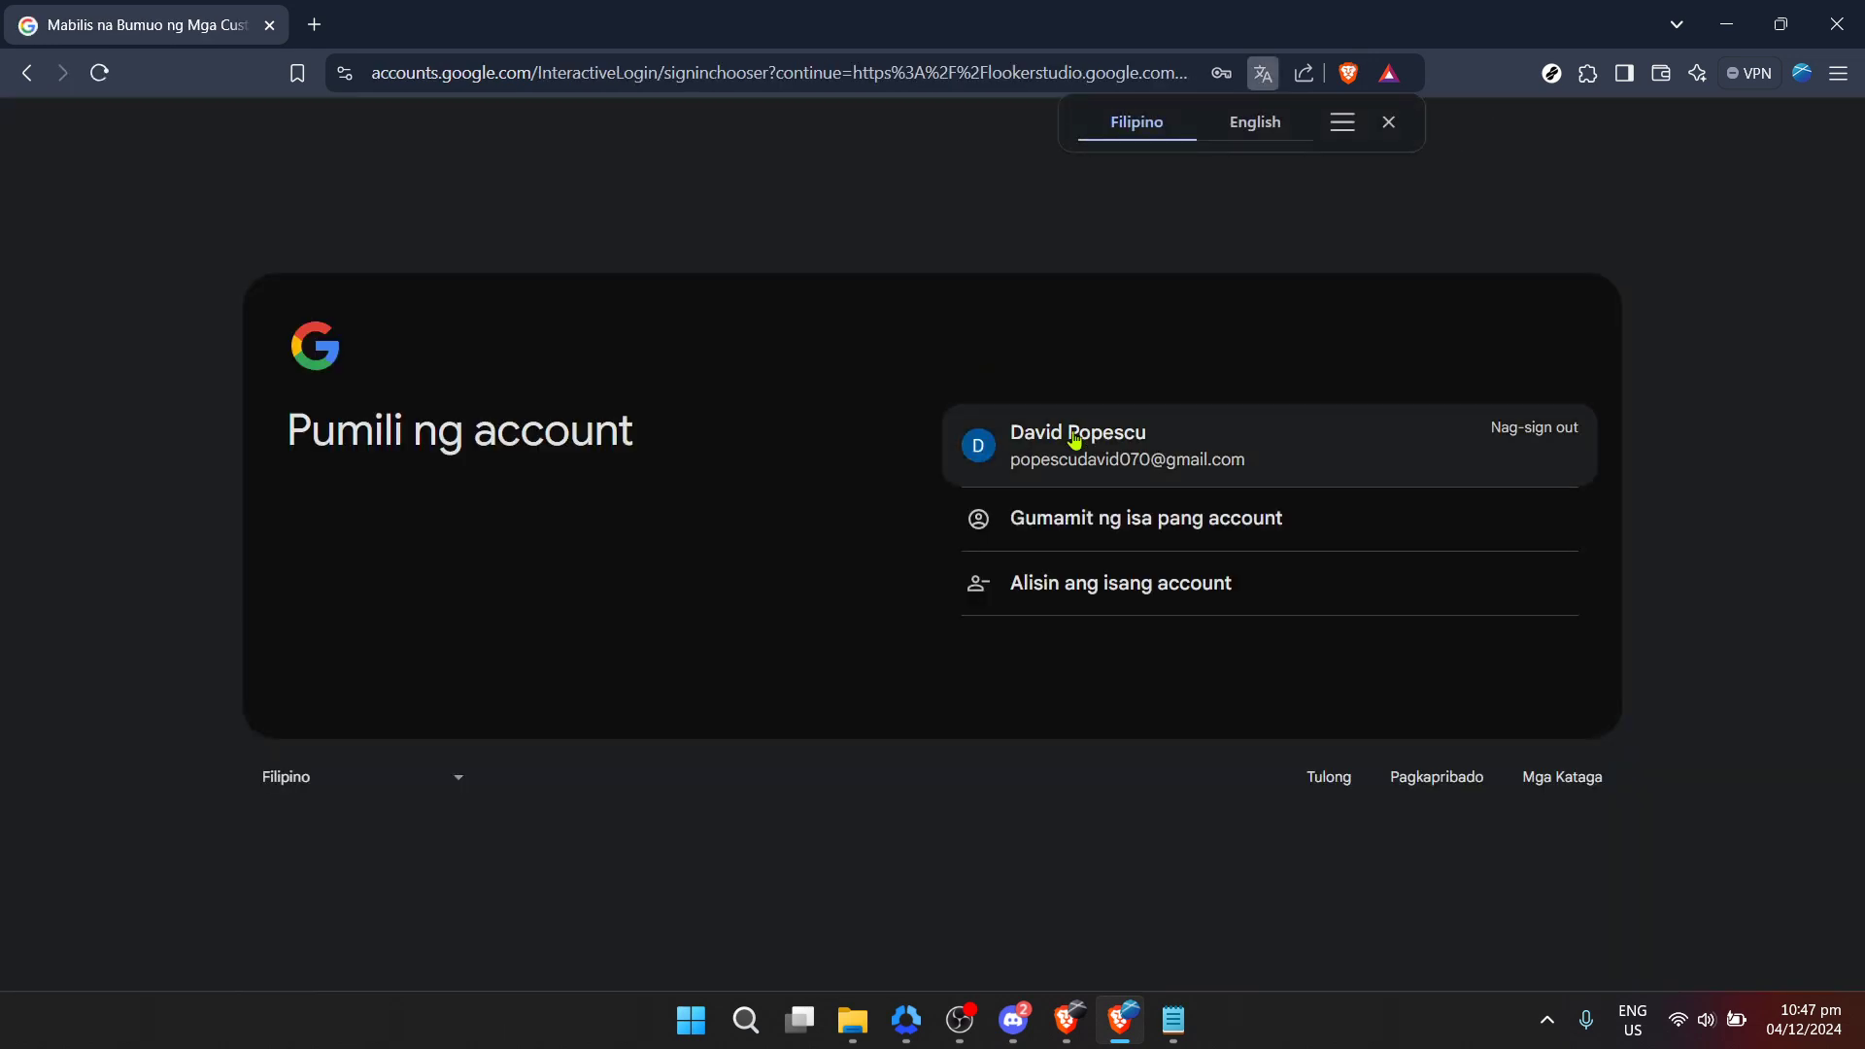
- Switch the sign-in page to English and sign in with the listed account's pasted password
left_click(1255, 125)
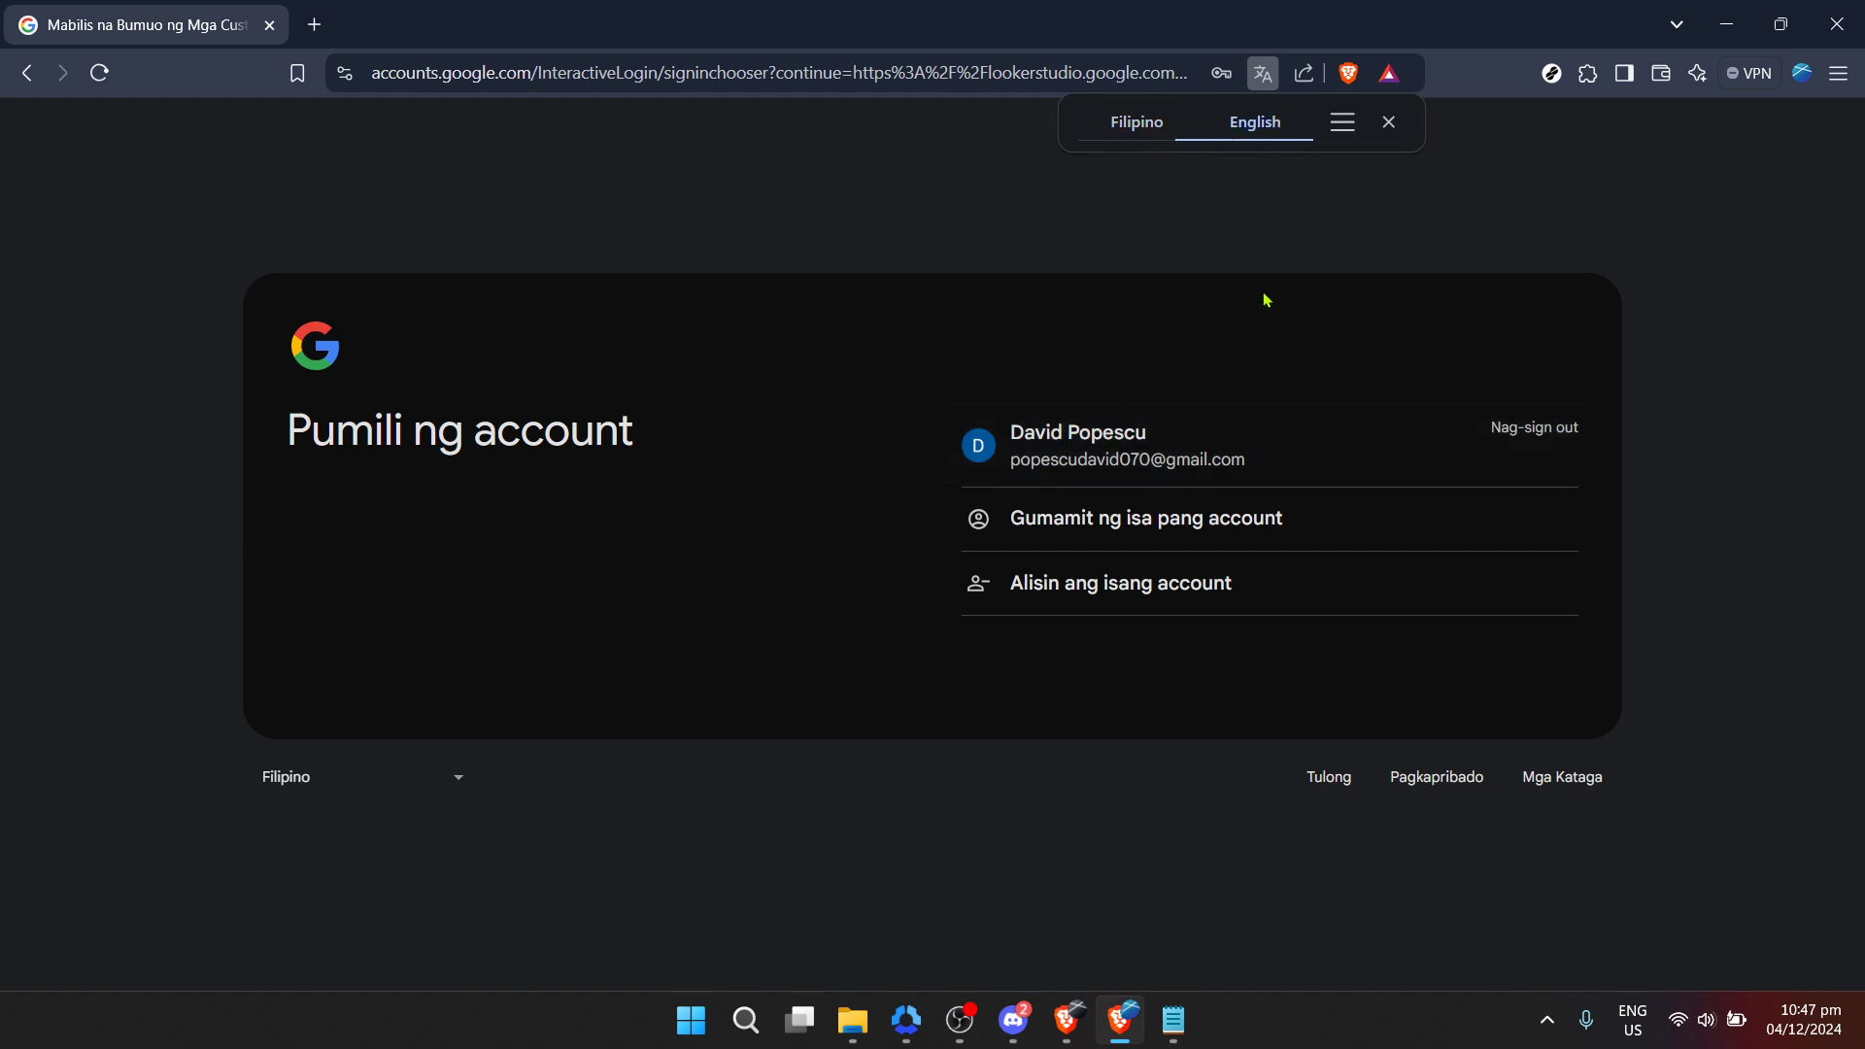
left_click(1168, 438)
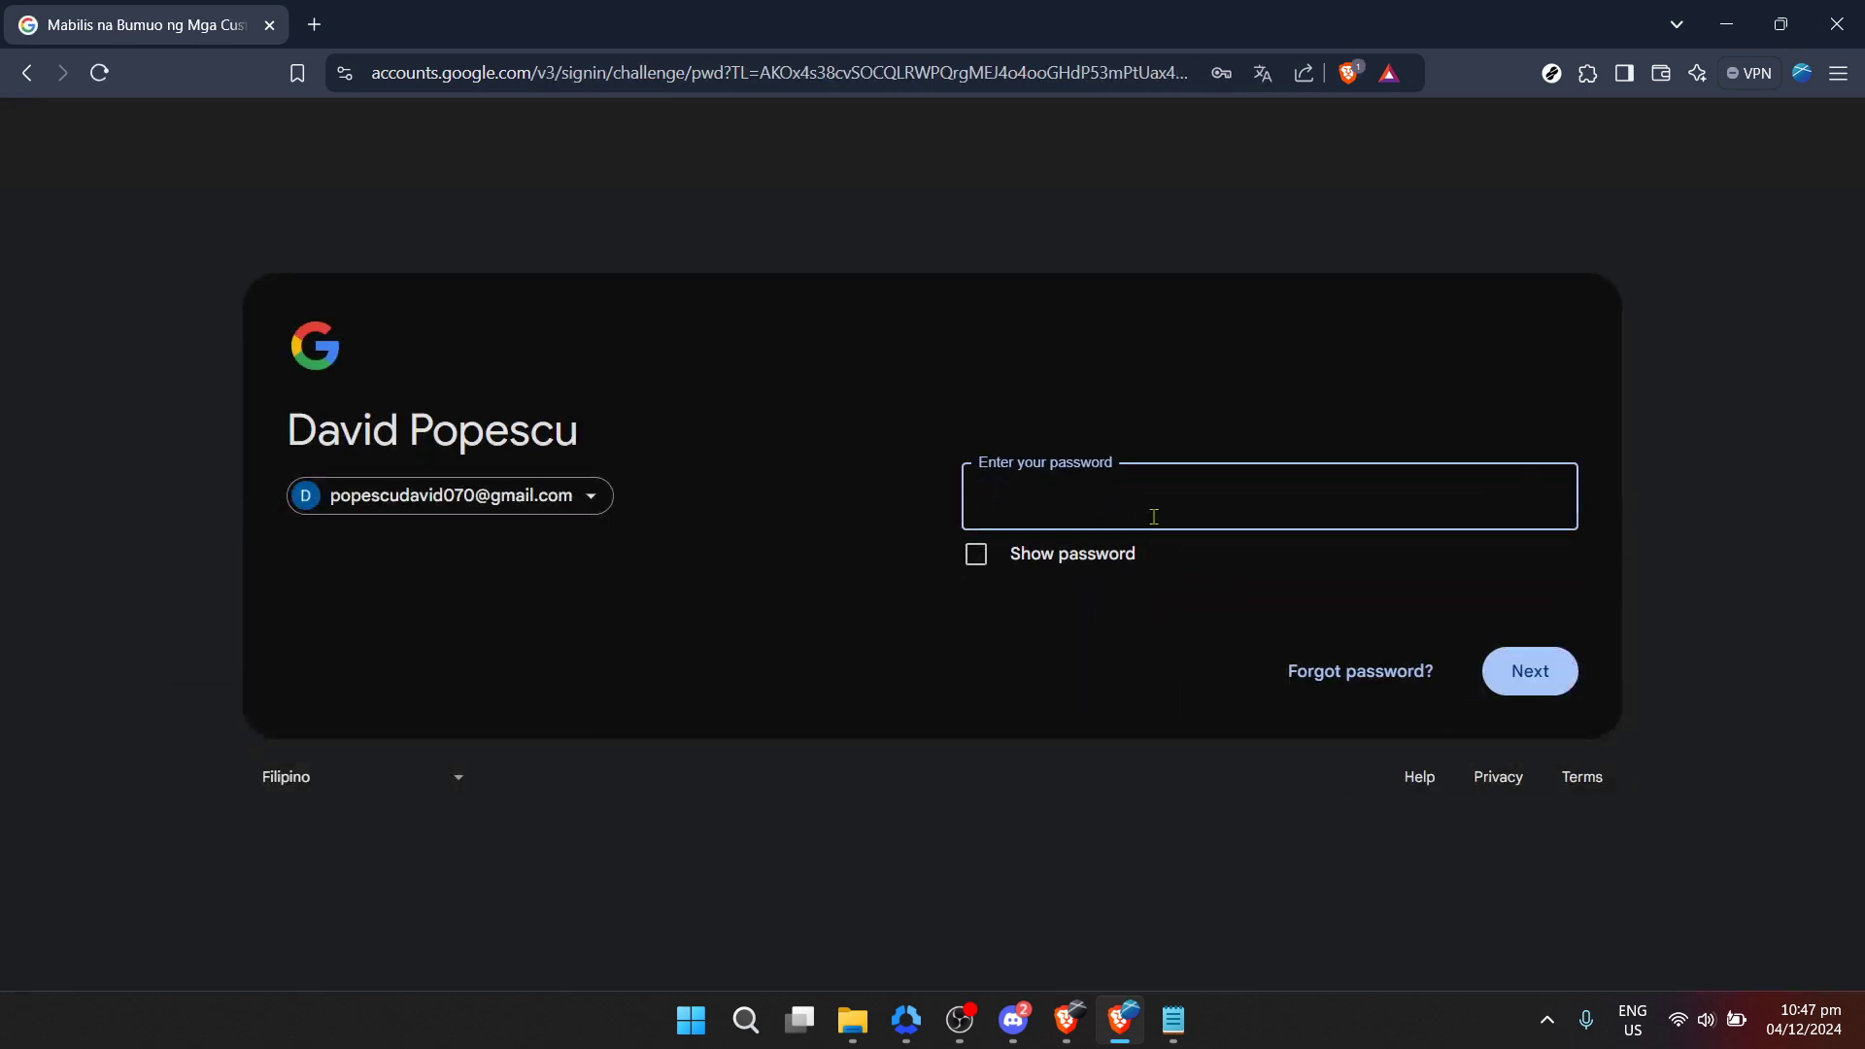
key("ctrl+v")
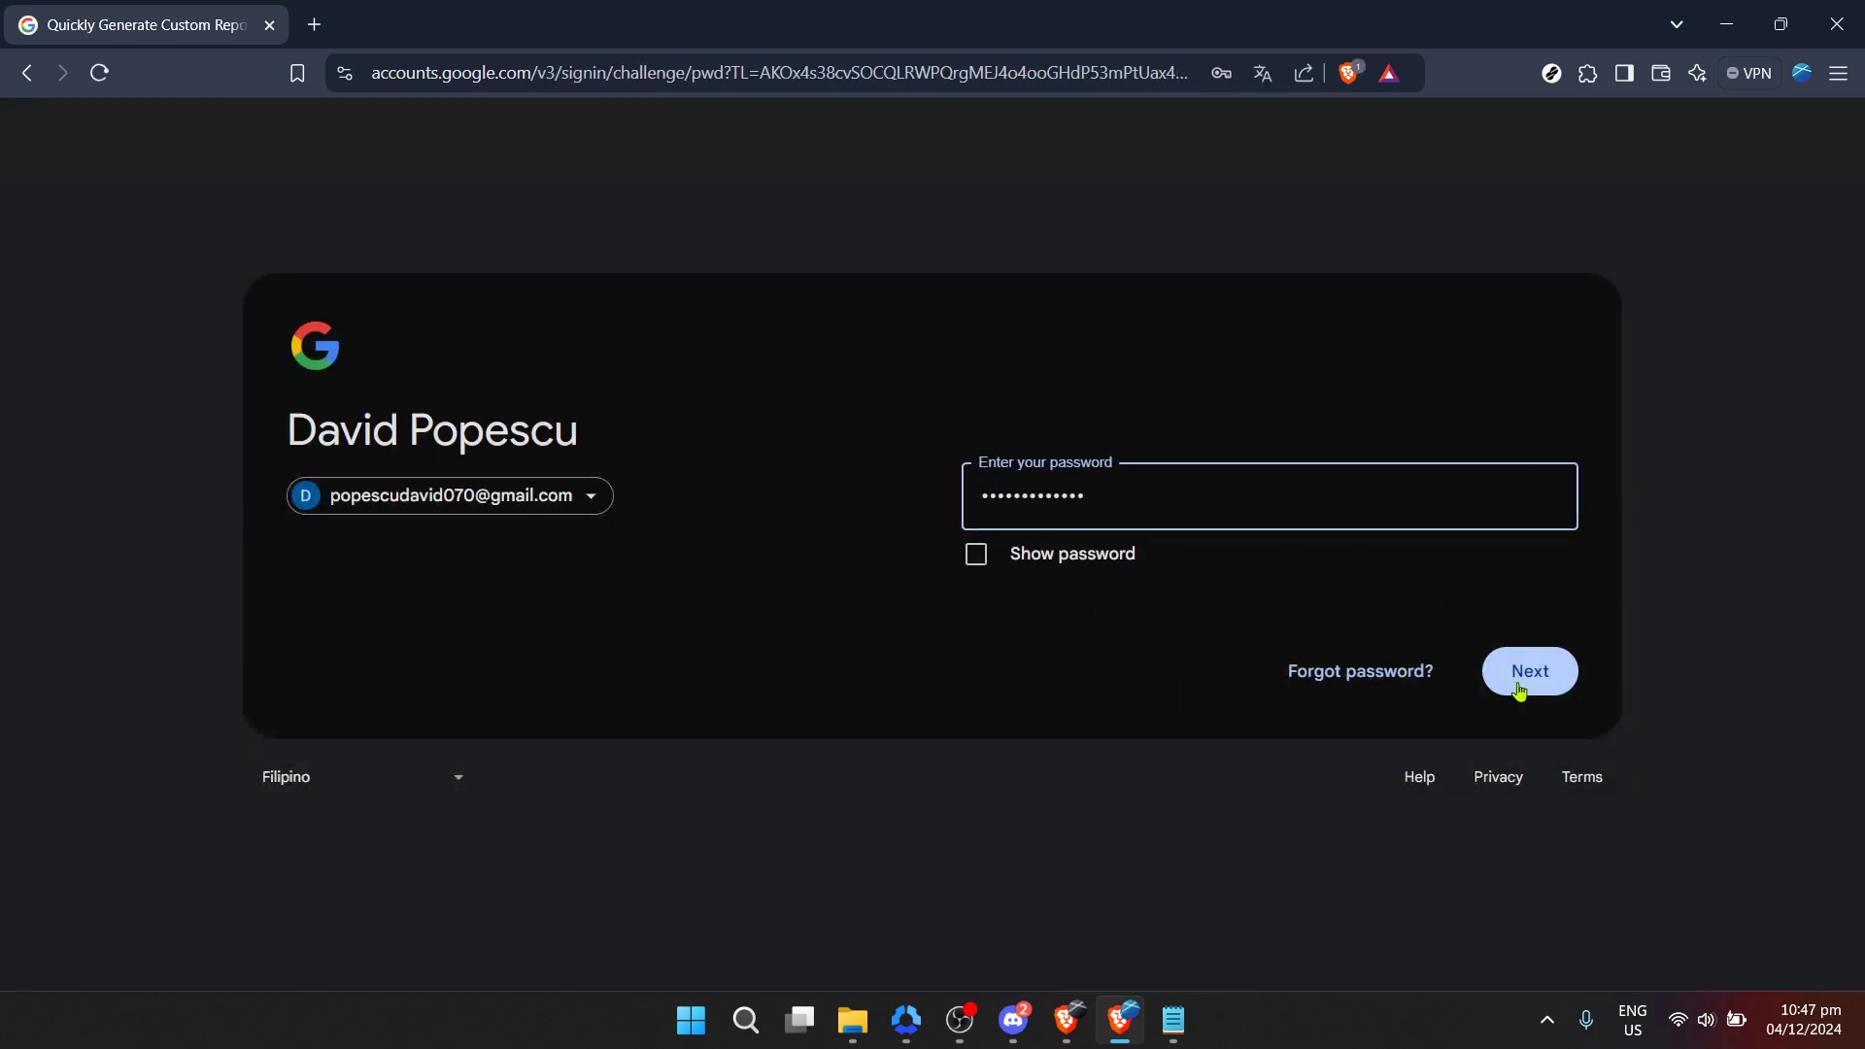
left_click(1516, 674)
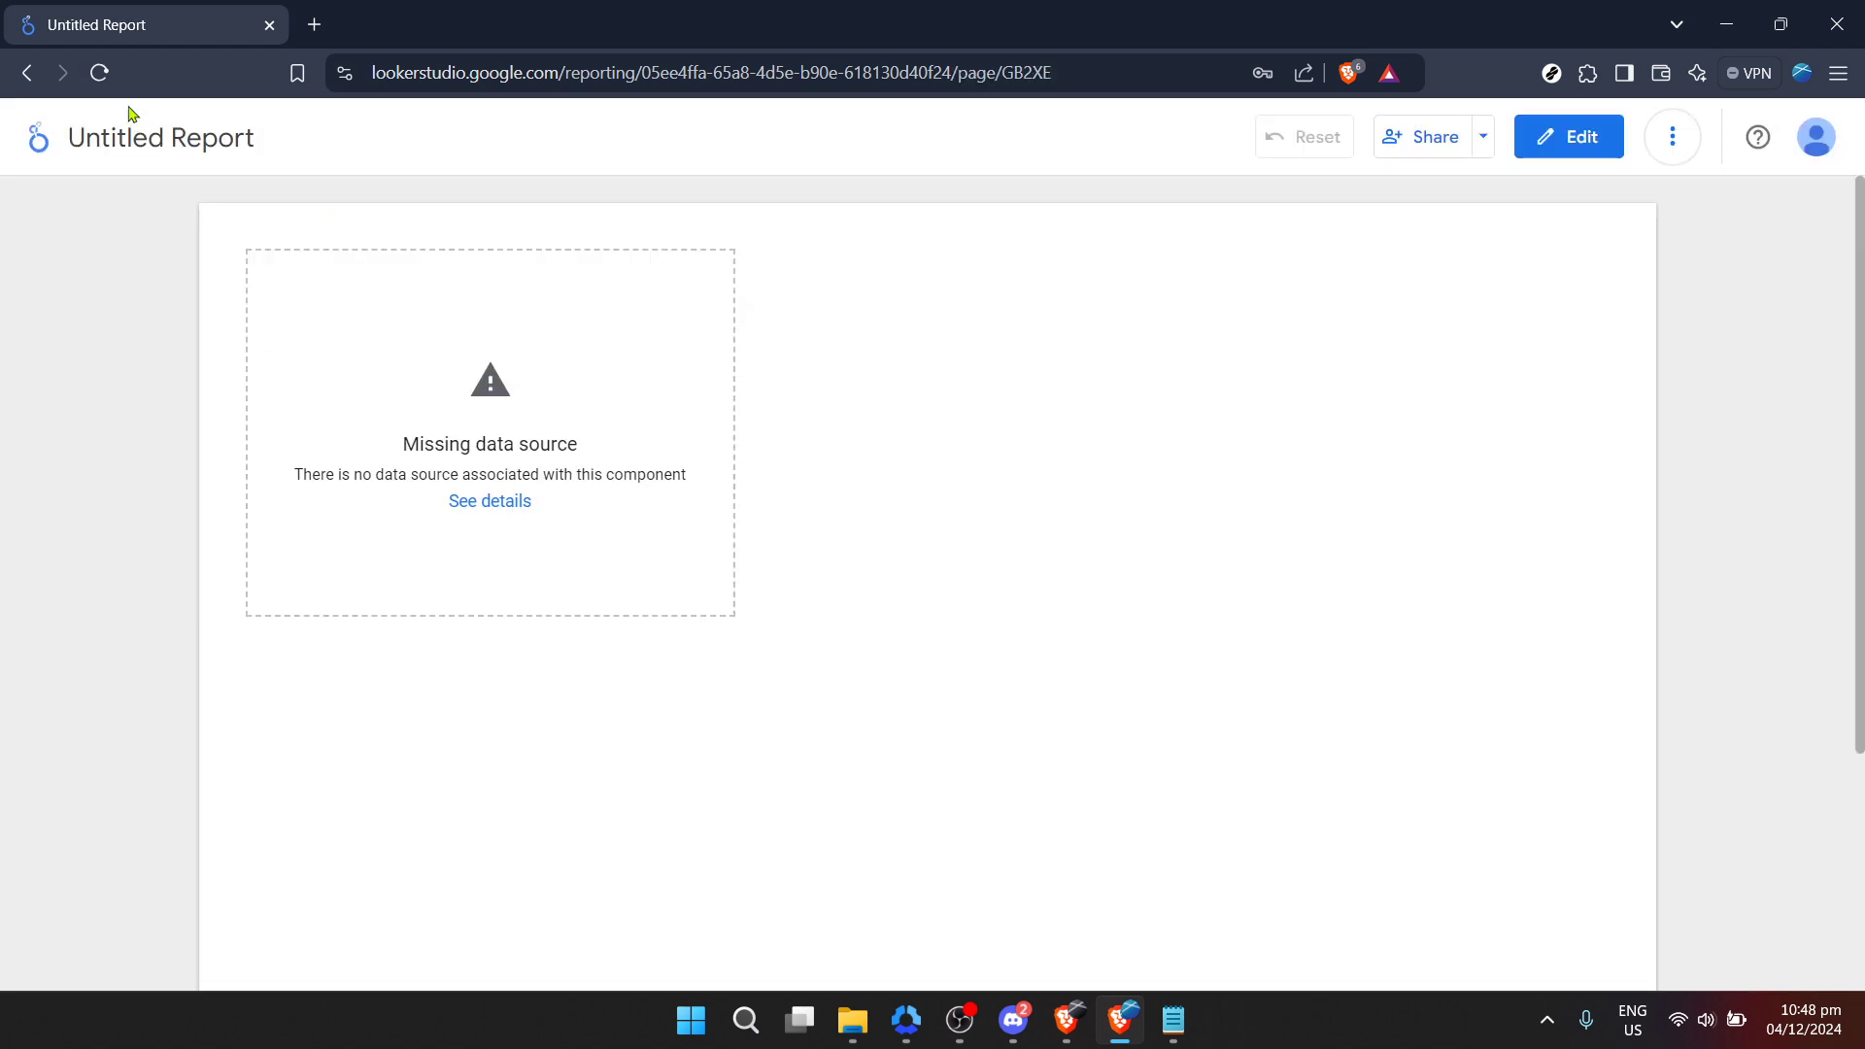
- Go back to the recent reports list and open the Untitled Report with the Region table
left_click(28, 74)
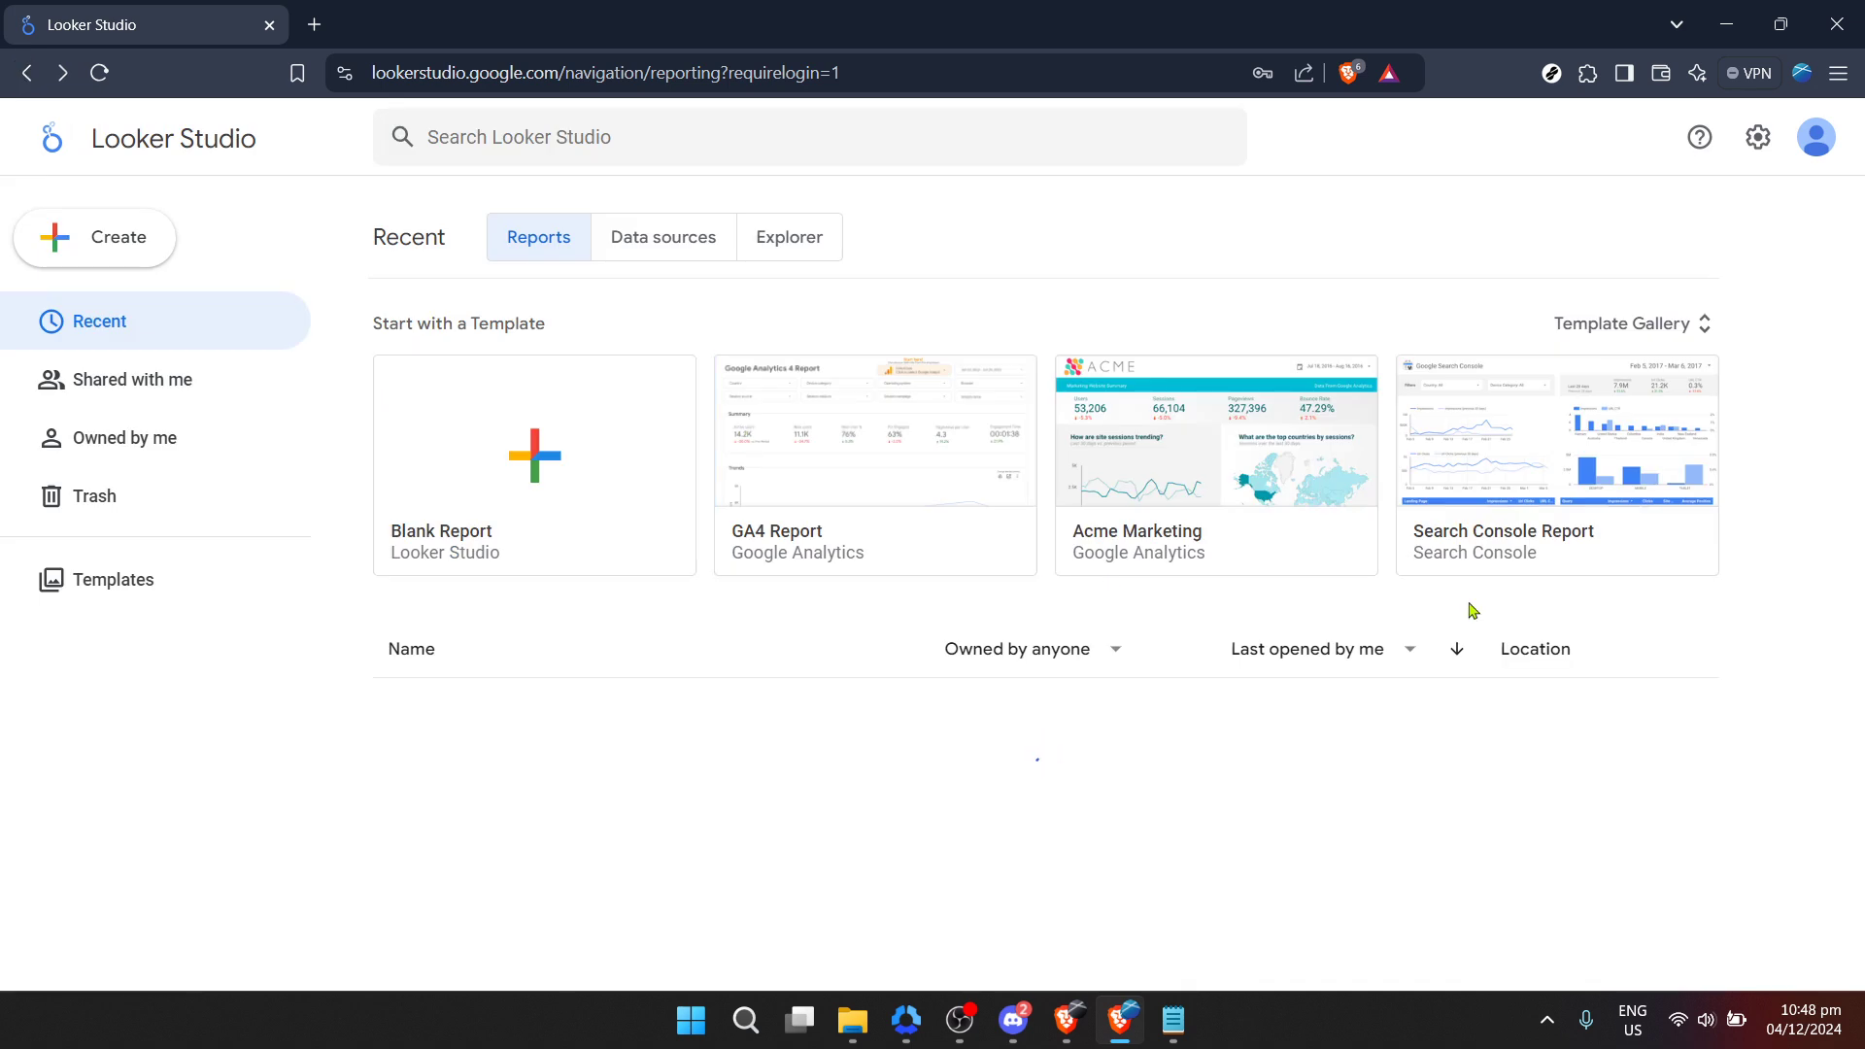
scroll(1612, 618, "down", 3)
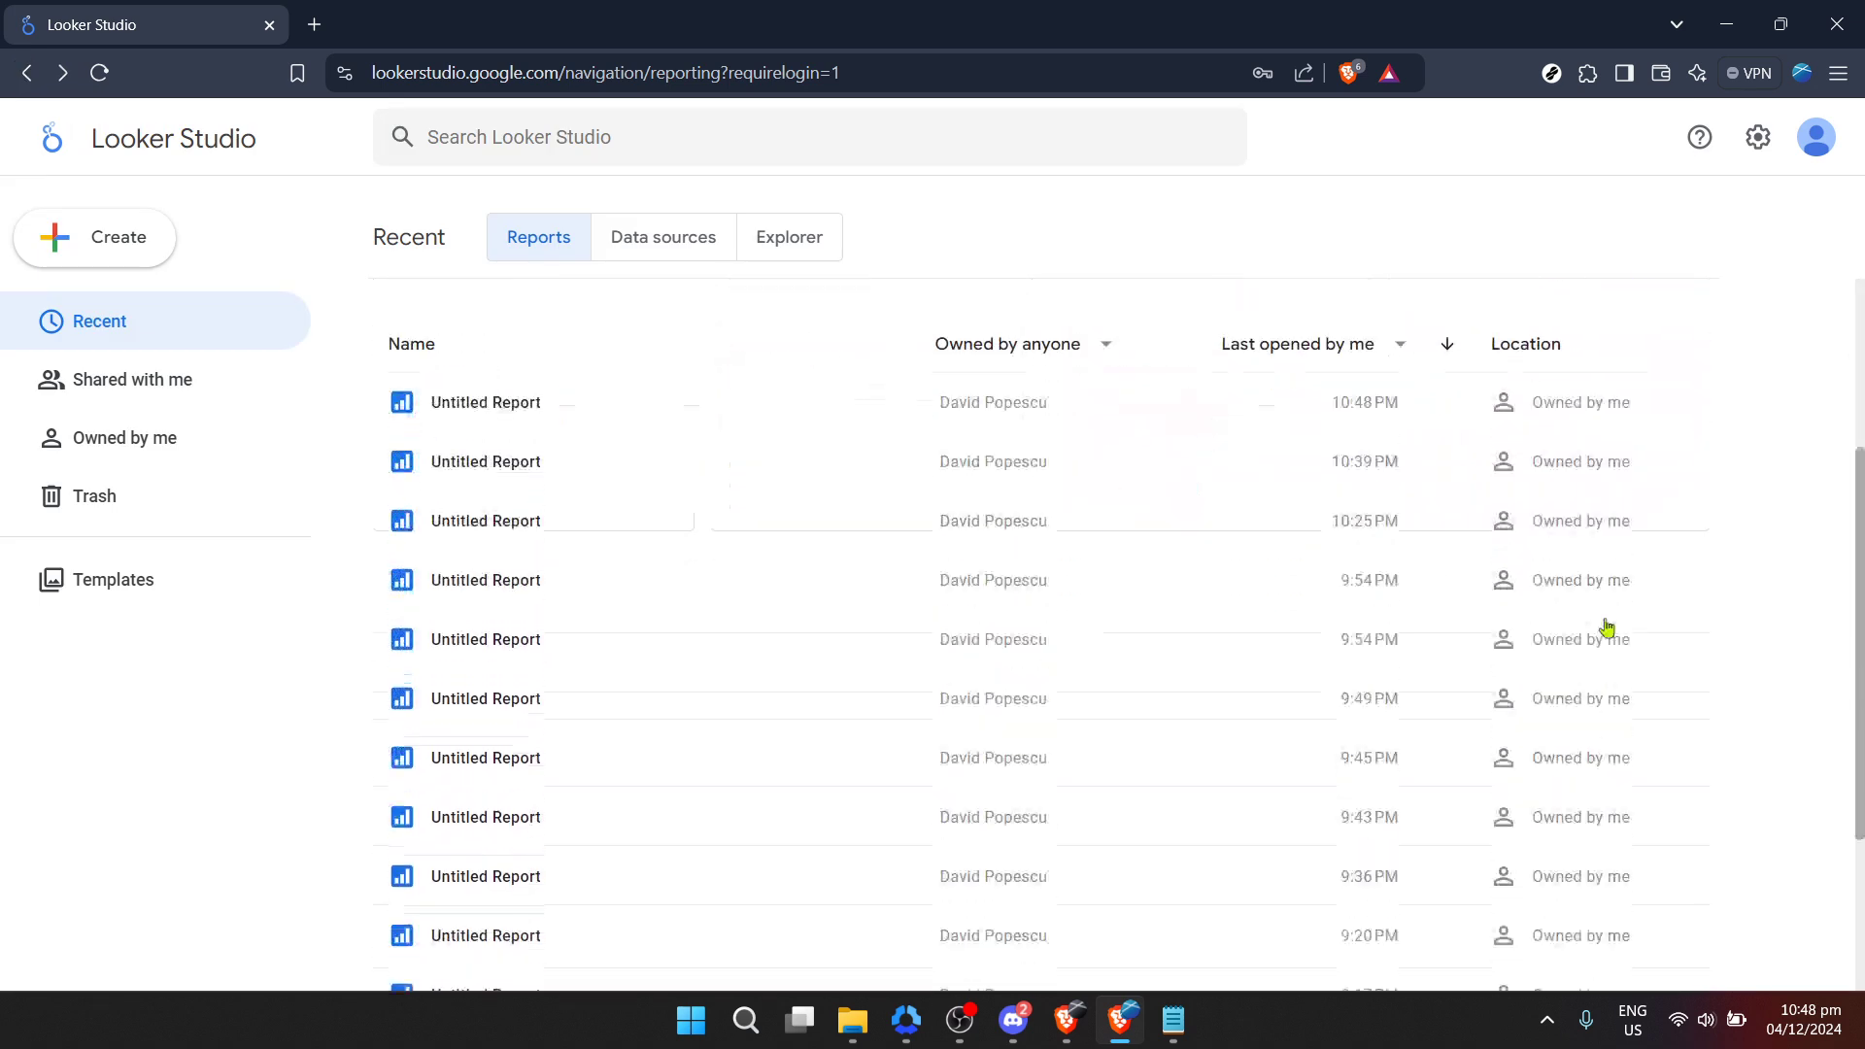
scroll(562, 495, "up", 3)
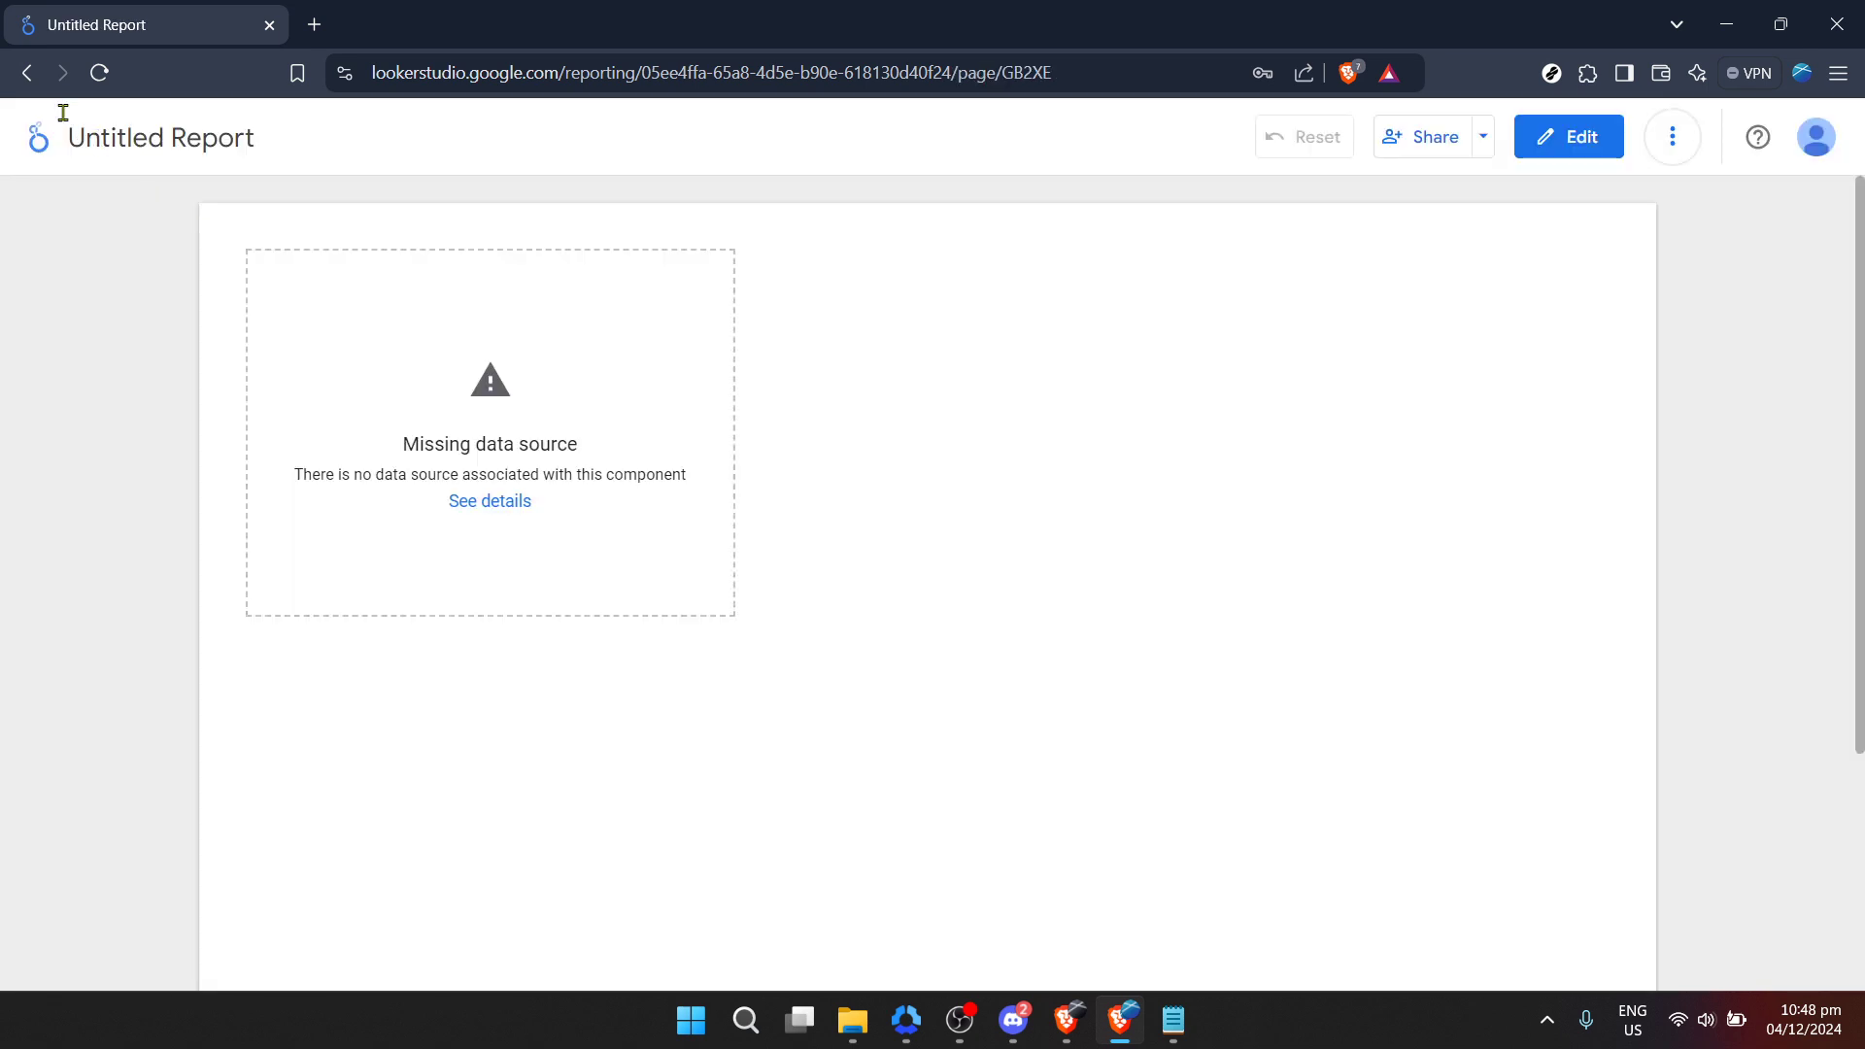
left_click(28, 71)
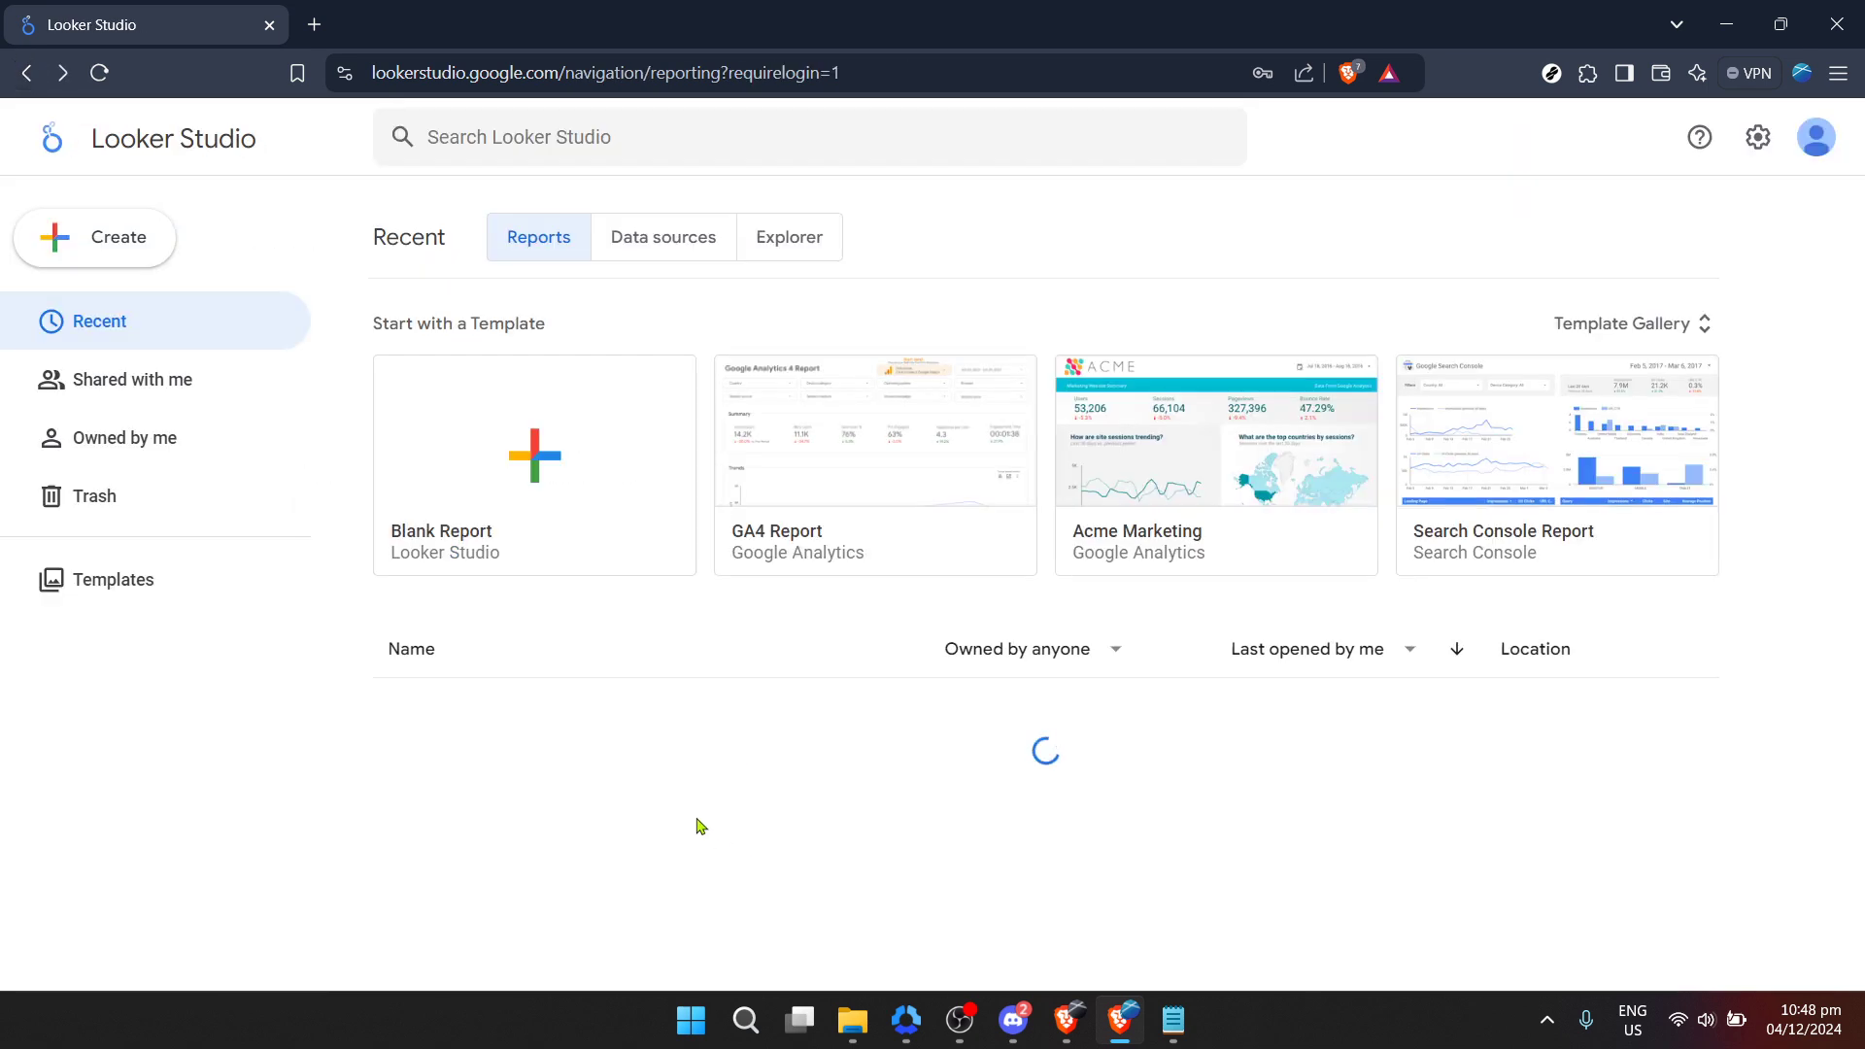
scroll(702, 790, "down", 1)
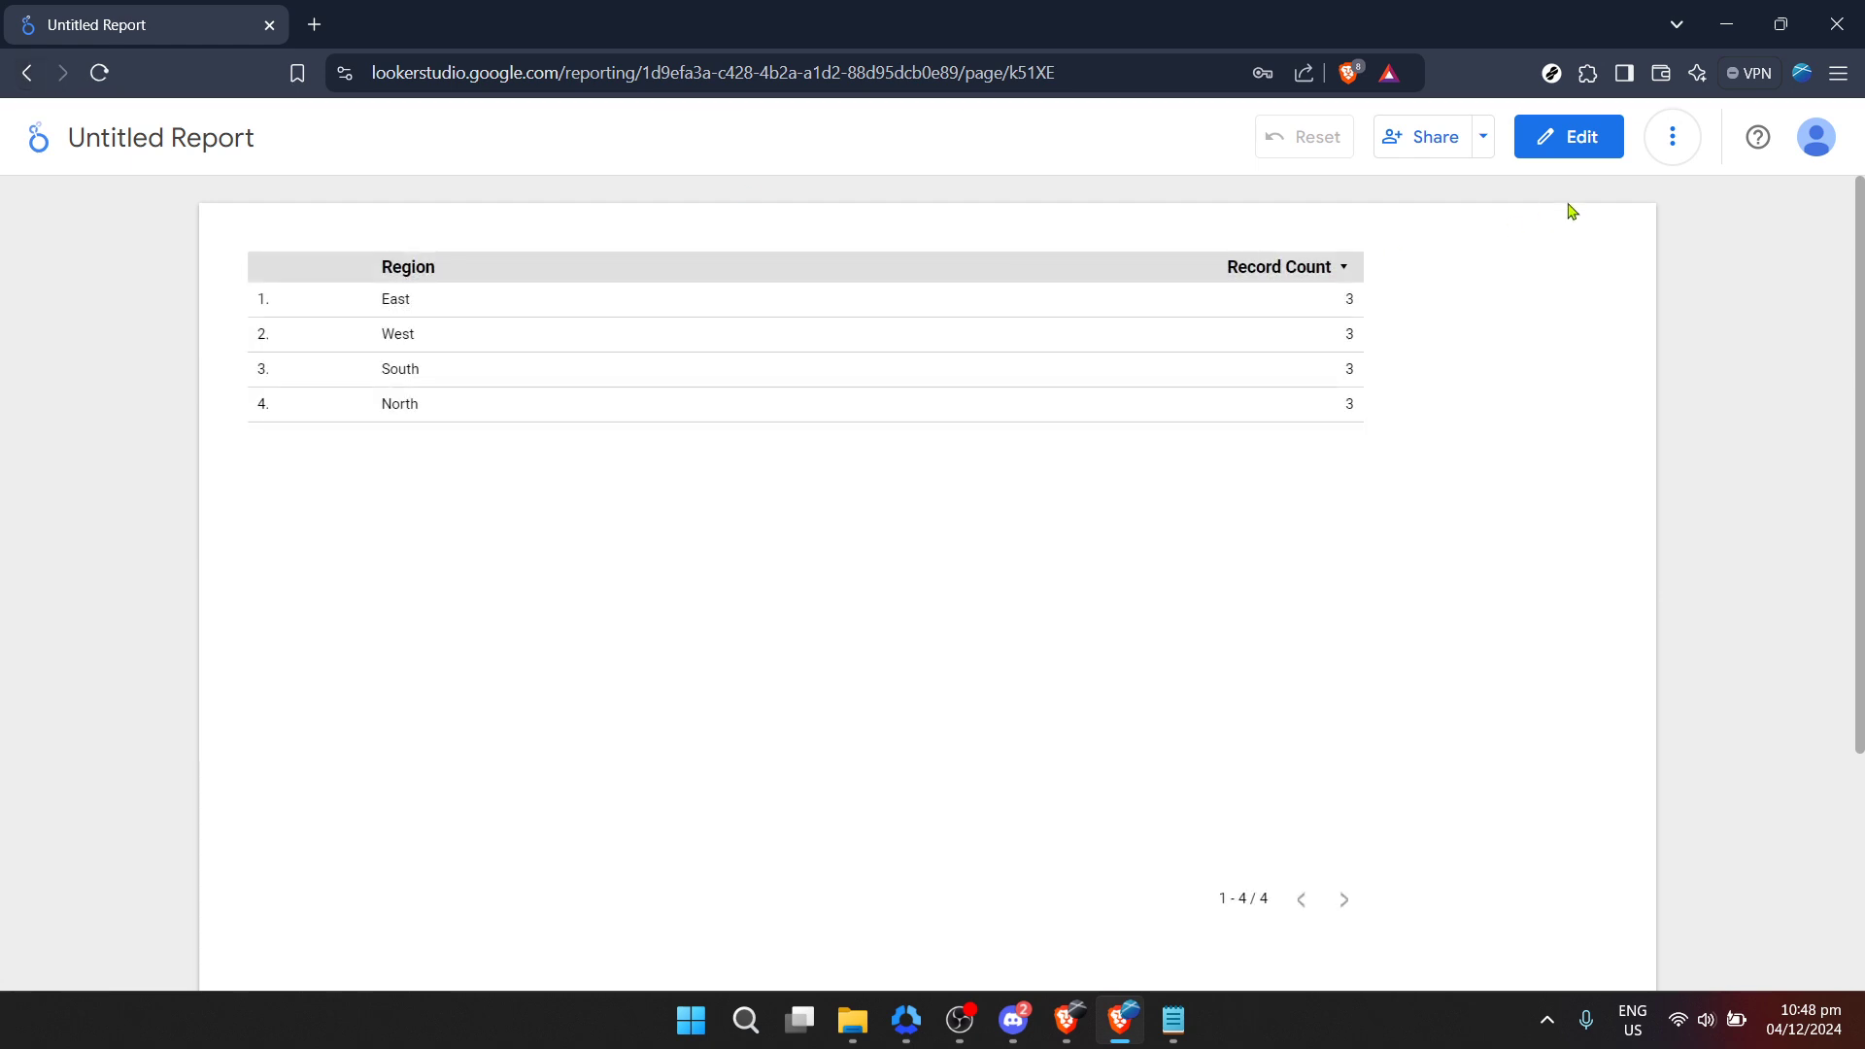
- Switch the report to edit mode and select the Region record-count table chart
left_click(1574, 146)
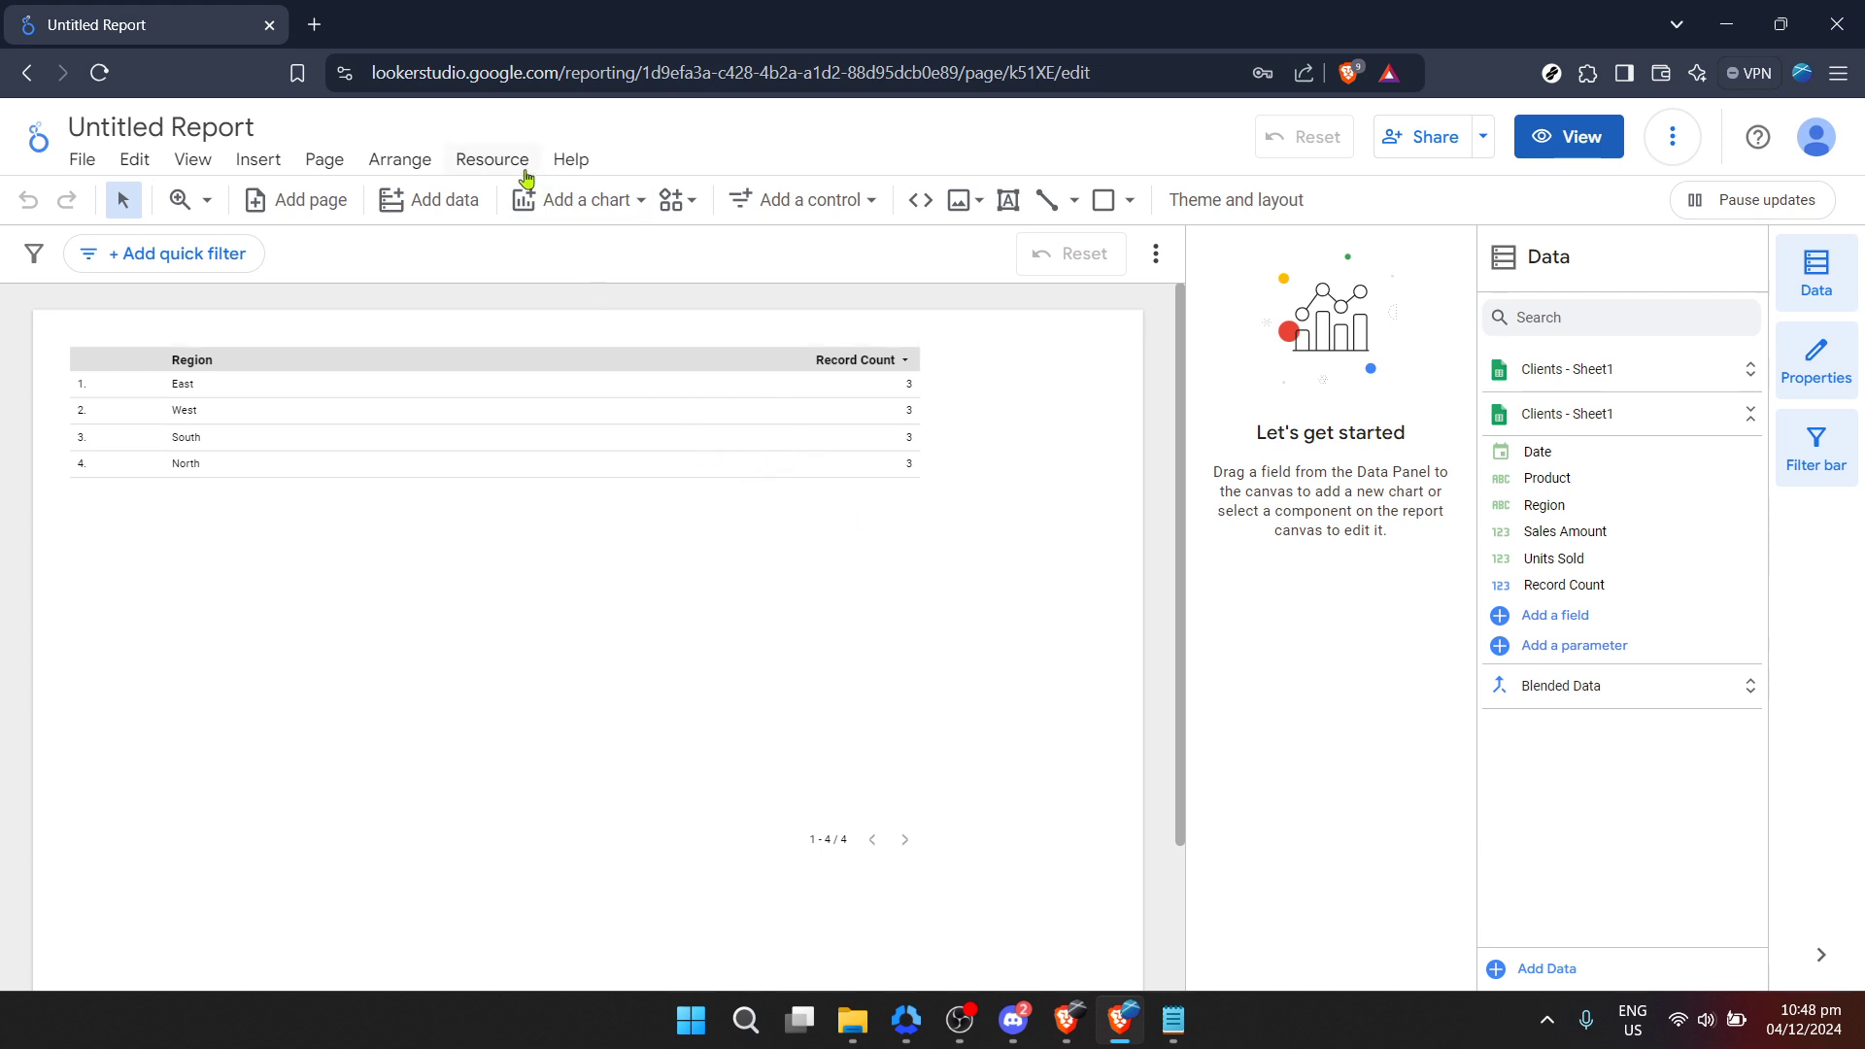
left_click(474, 399)
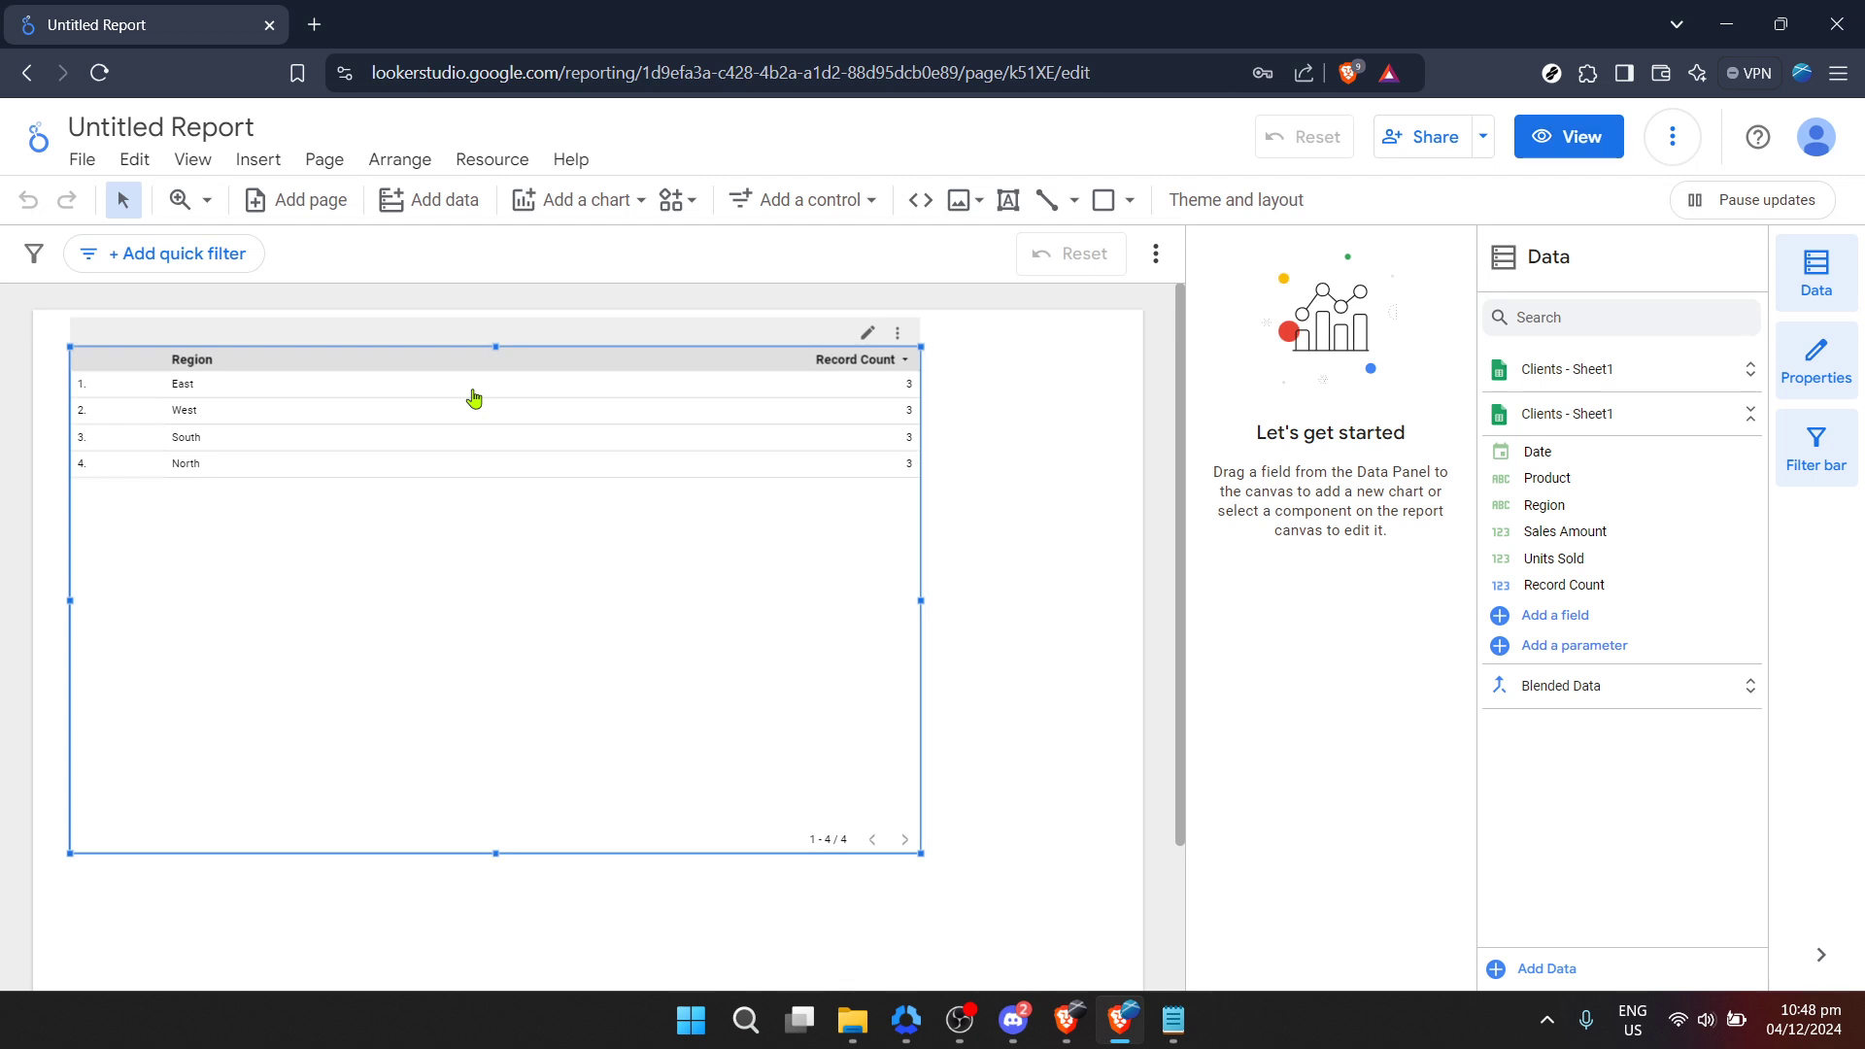
left_click(476, 170)
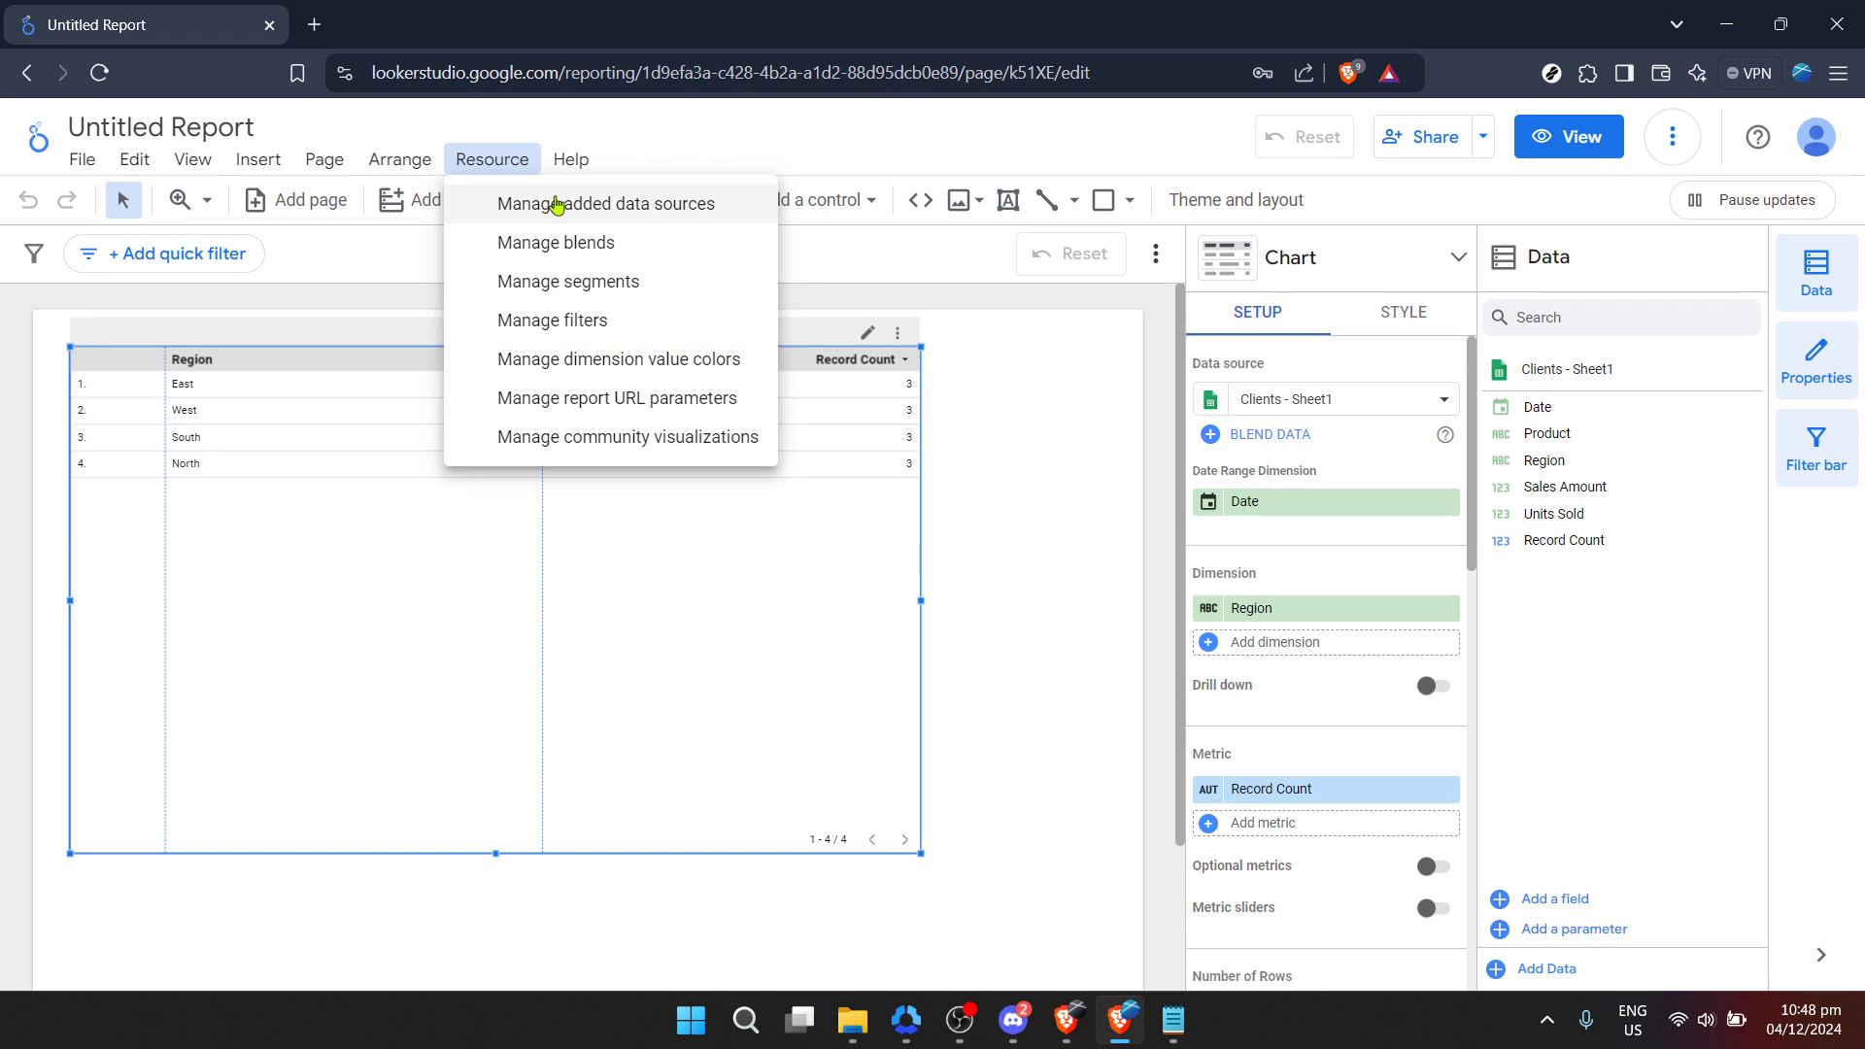
- Show the added data sources list with its two Clients - Sheet1 sources
left_click(397, 506)
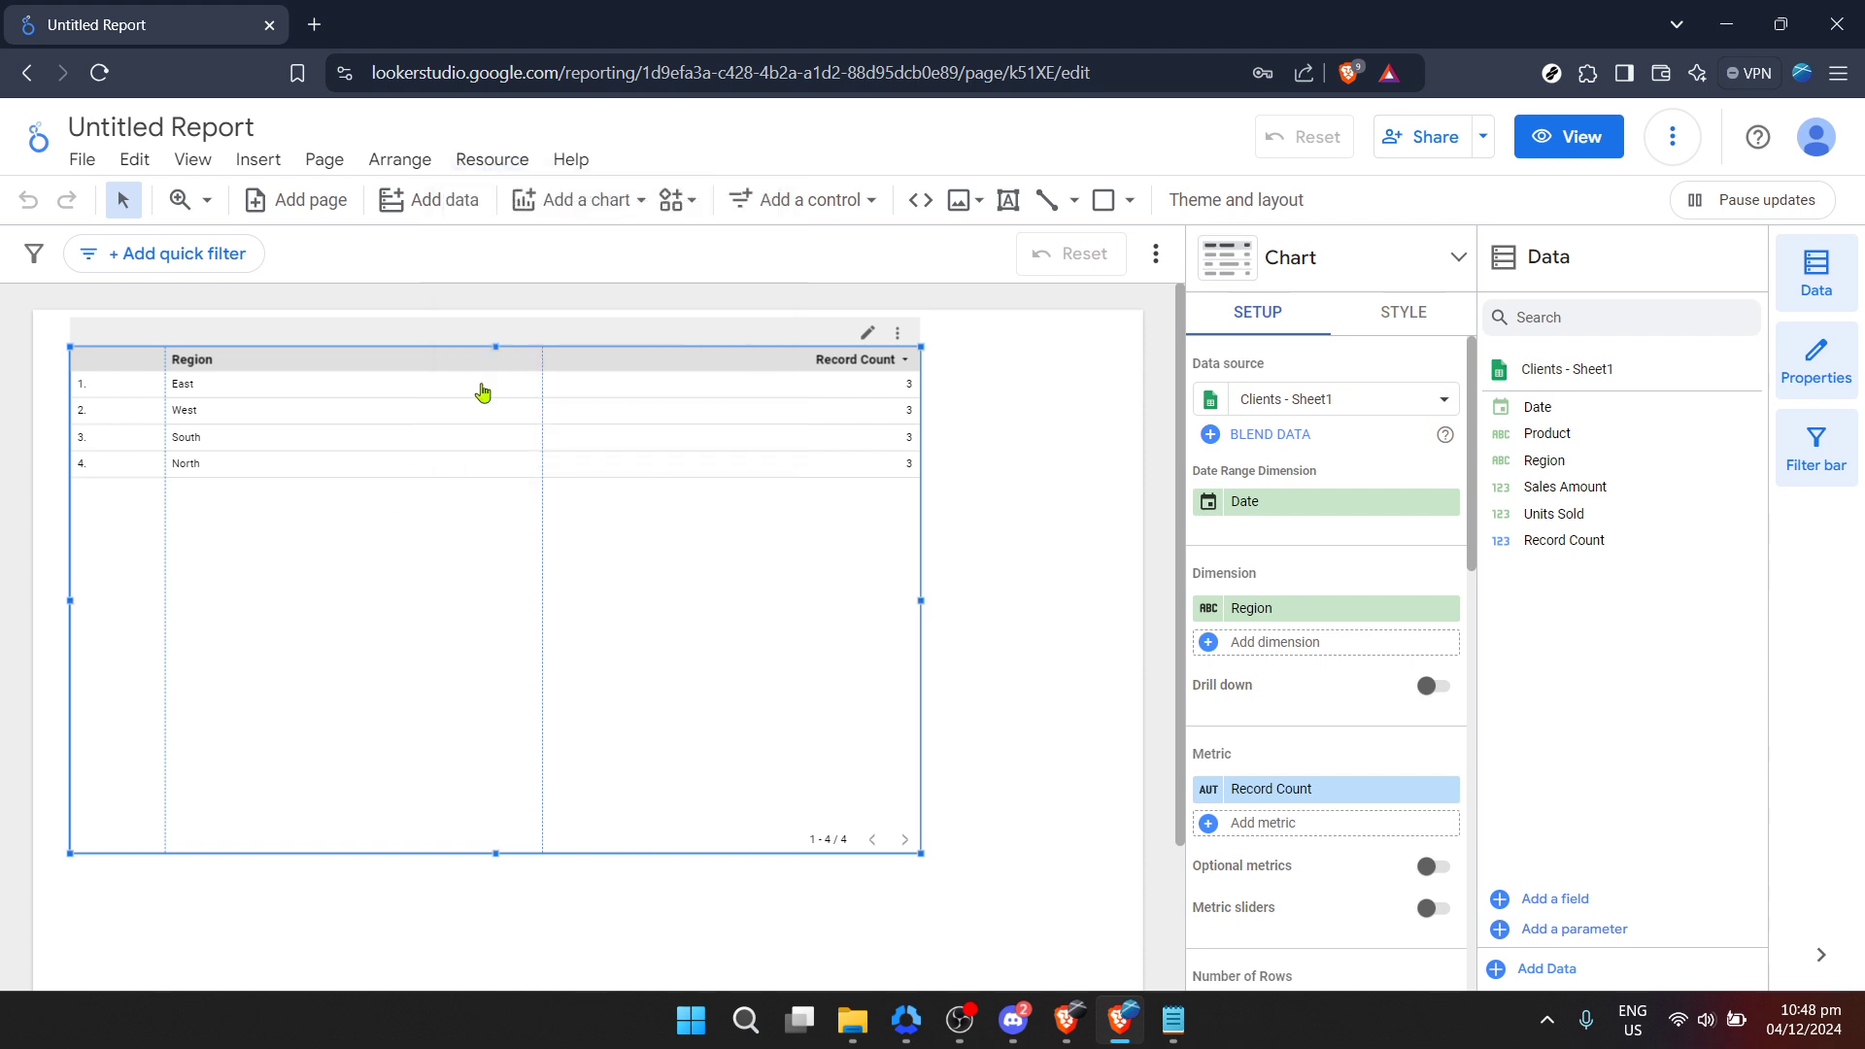
left_click(485, 158)
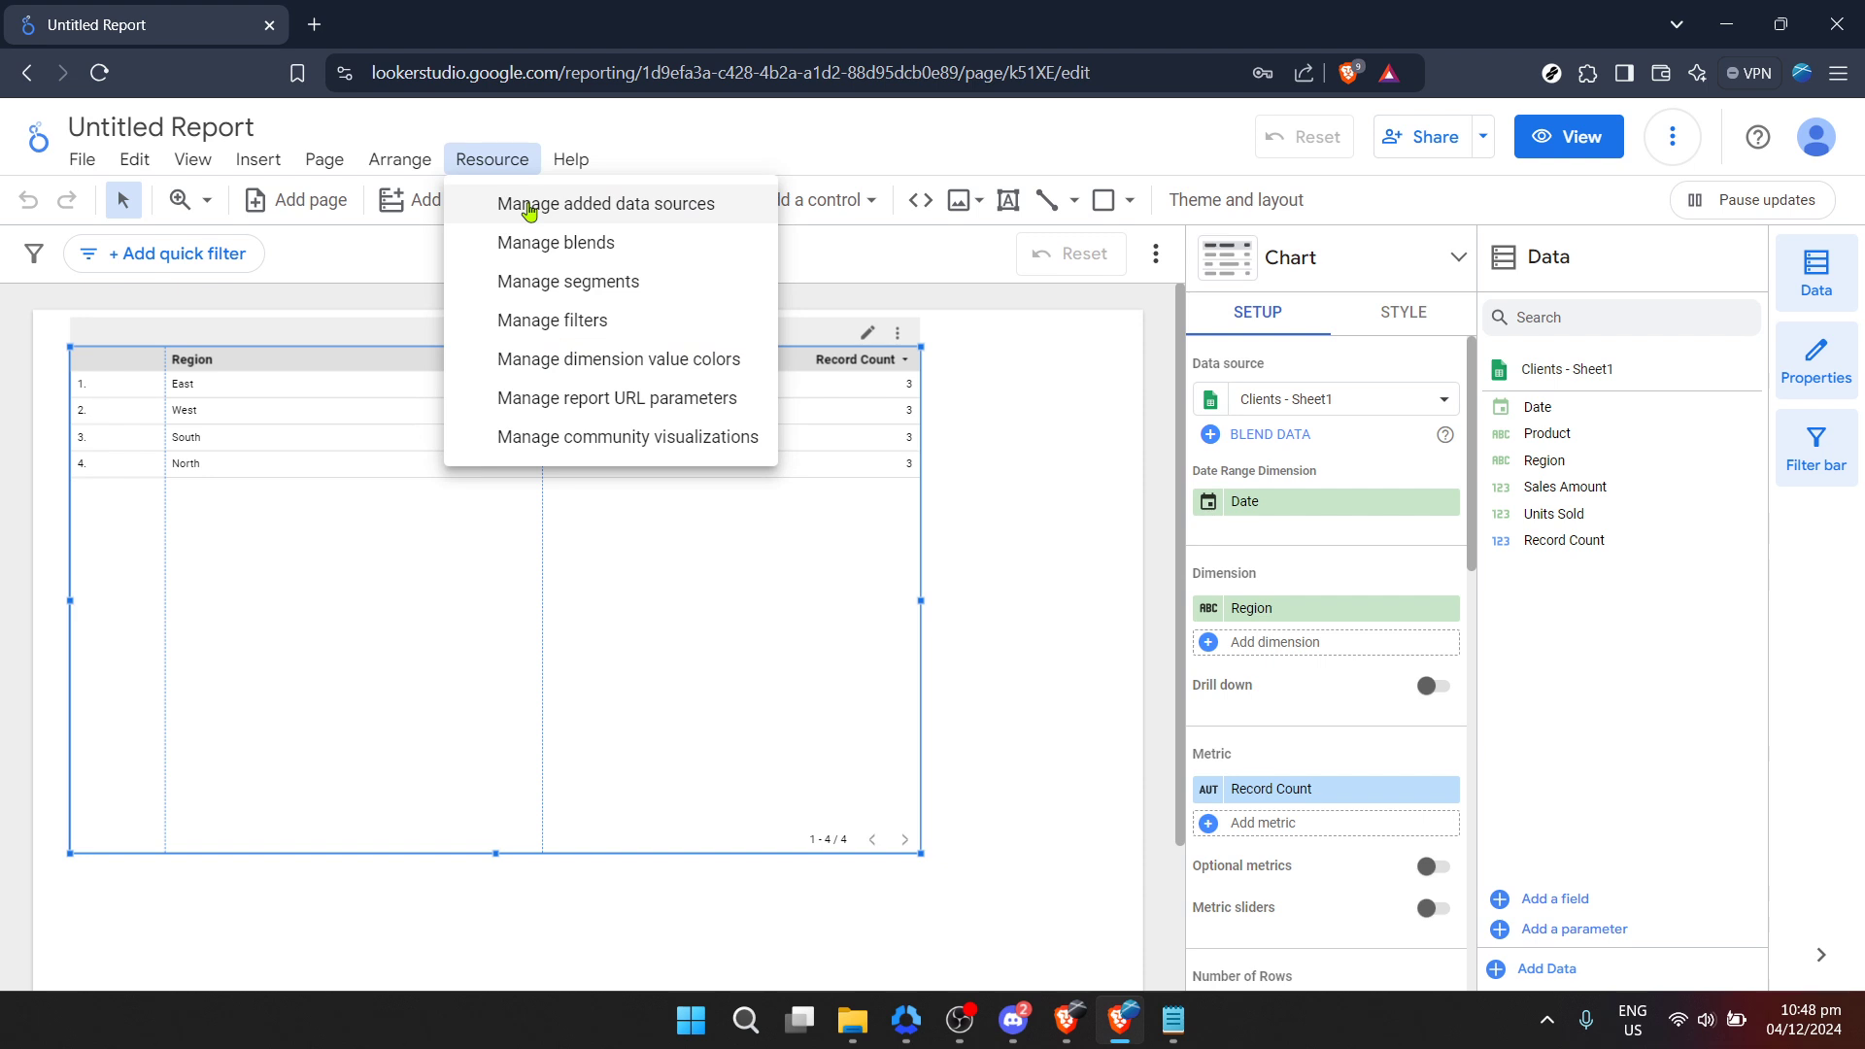
left_click(530, 213)
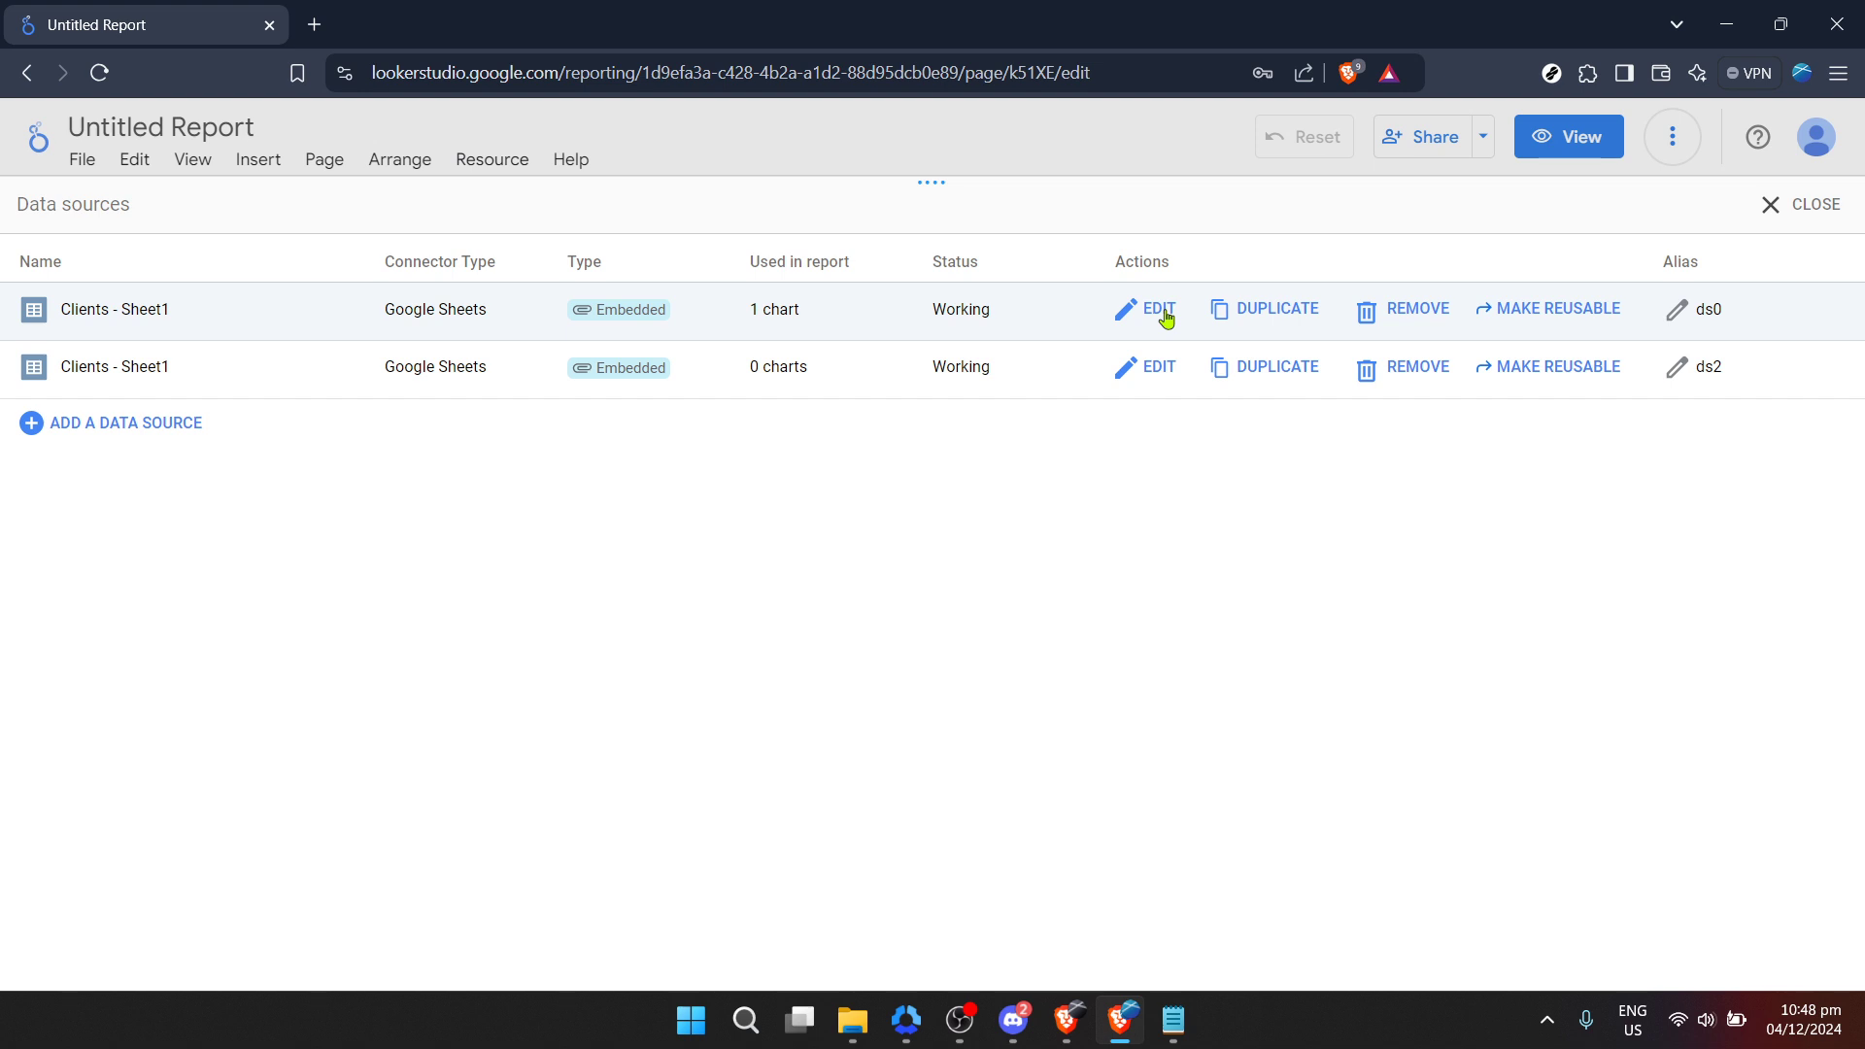
- Refresh the fields of the first Clients - Sheet1 data source
left_click(1160, 310)
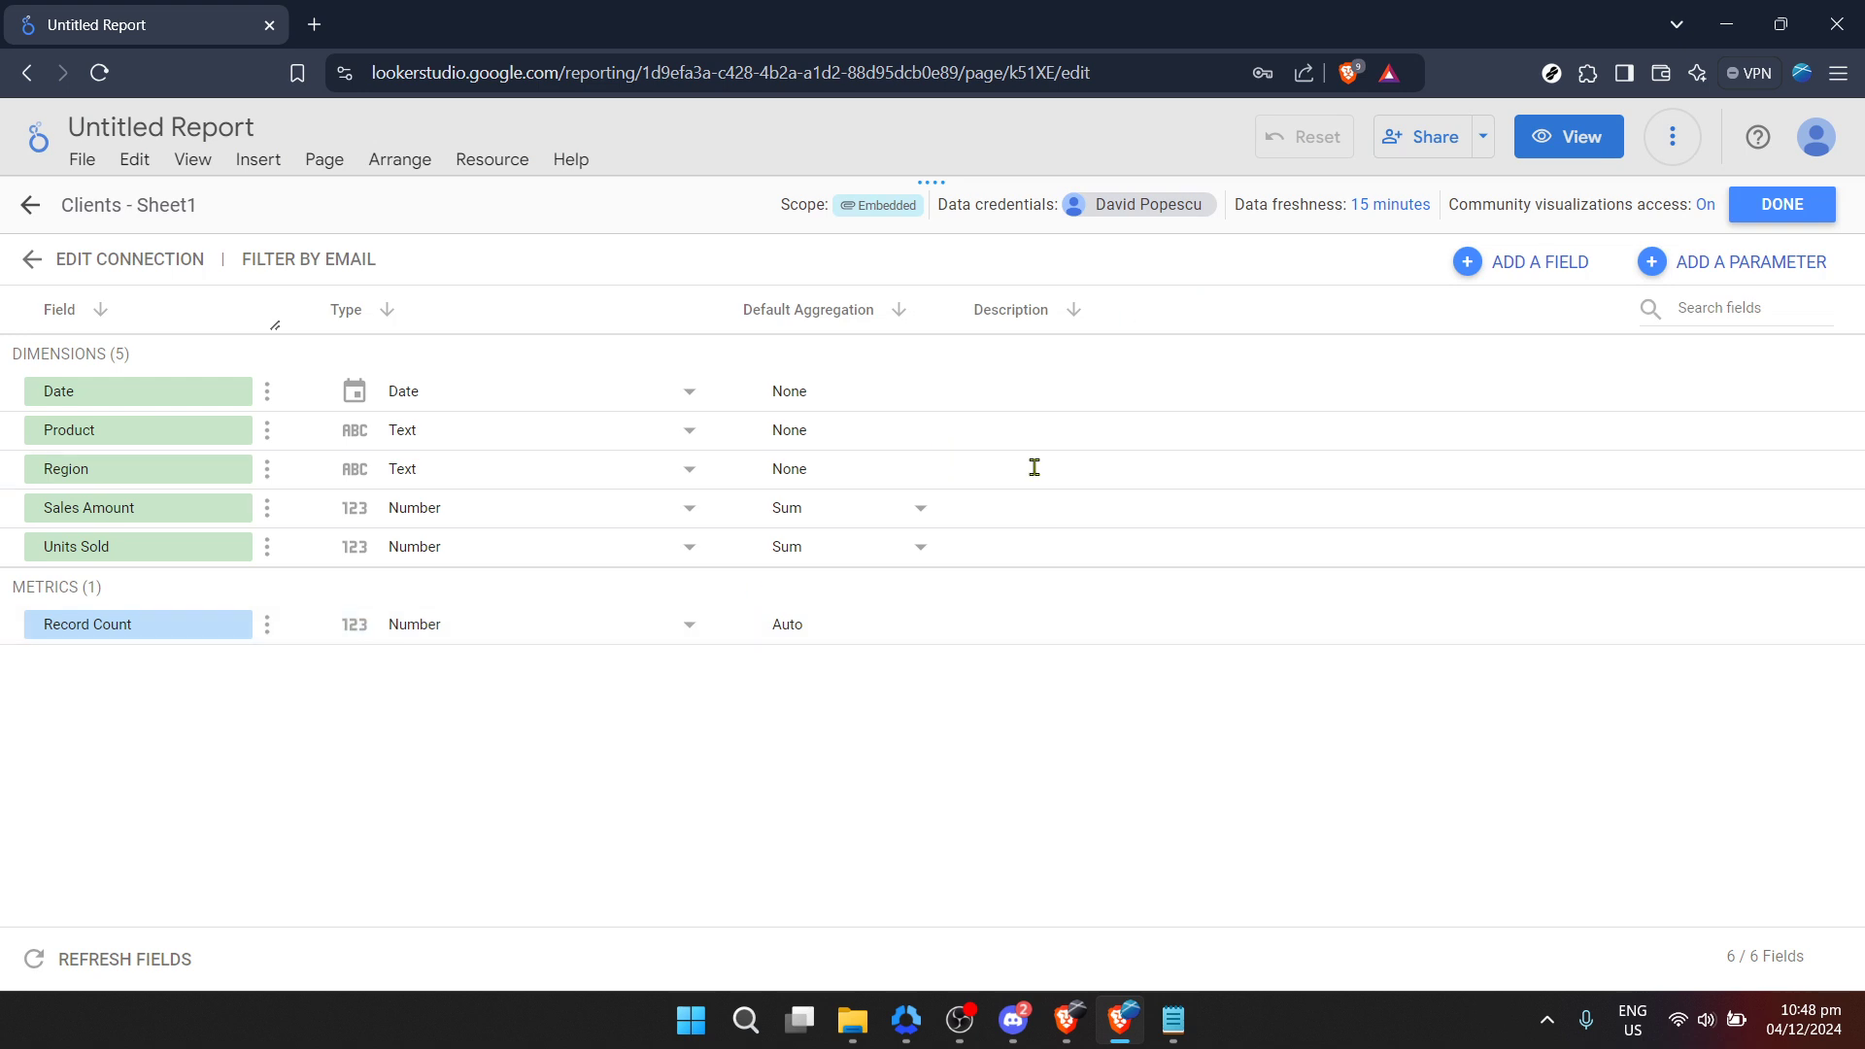
left_click(138, 958)
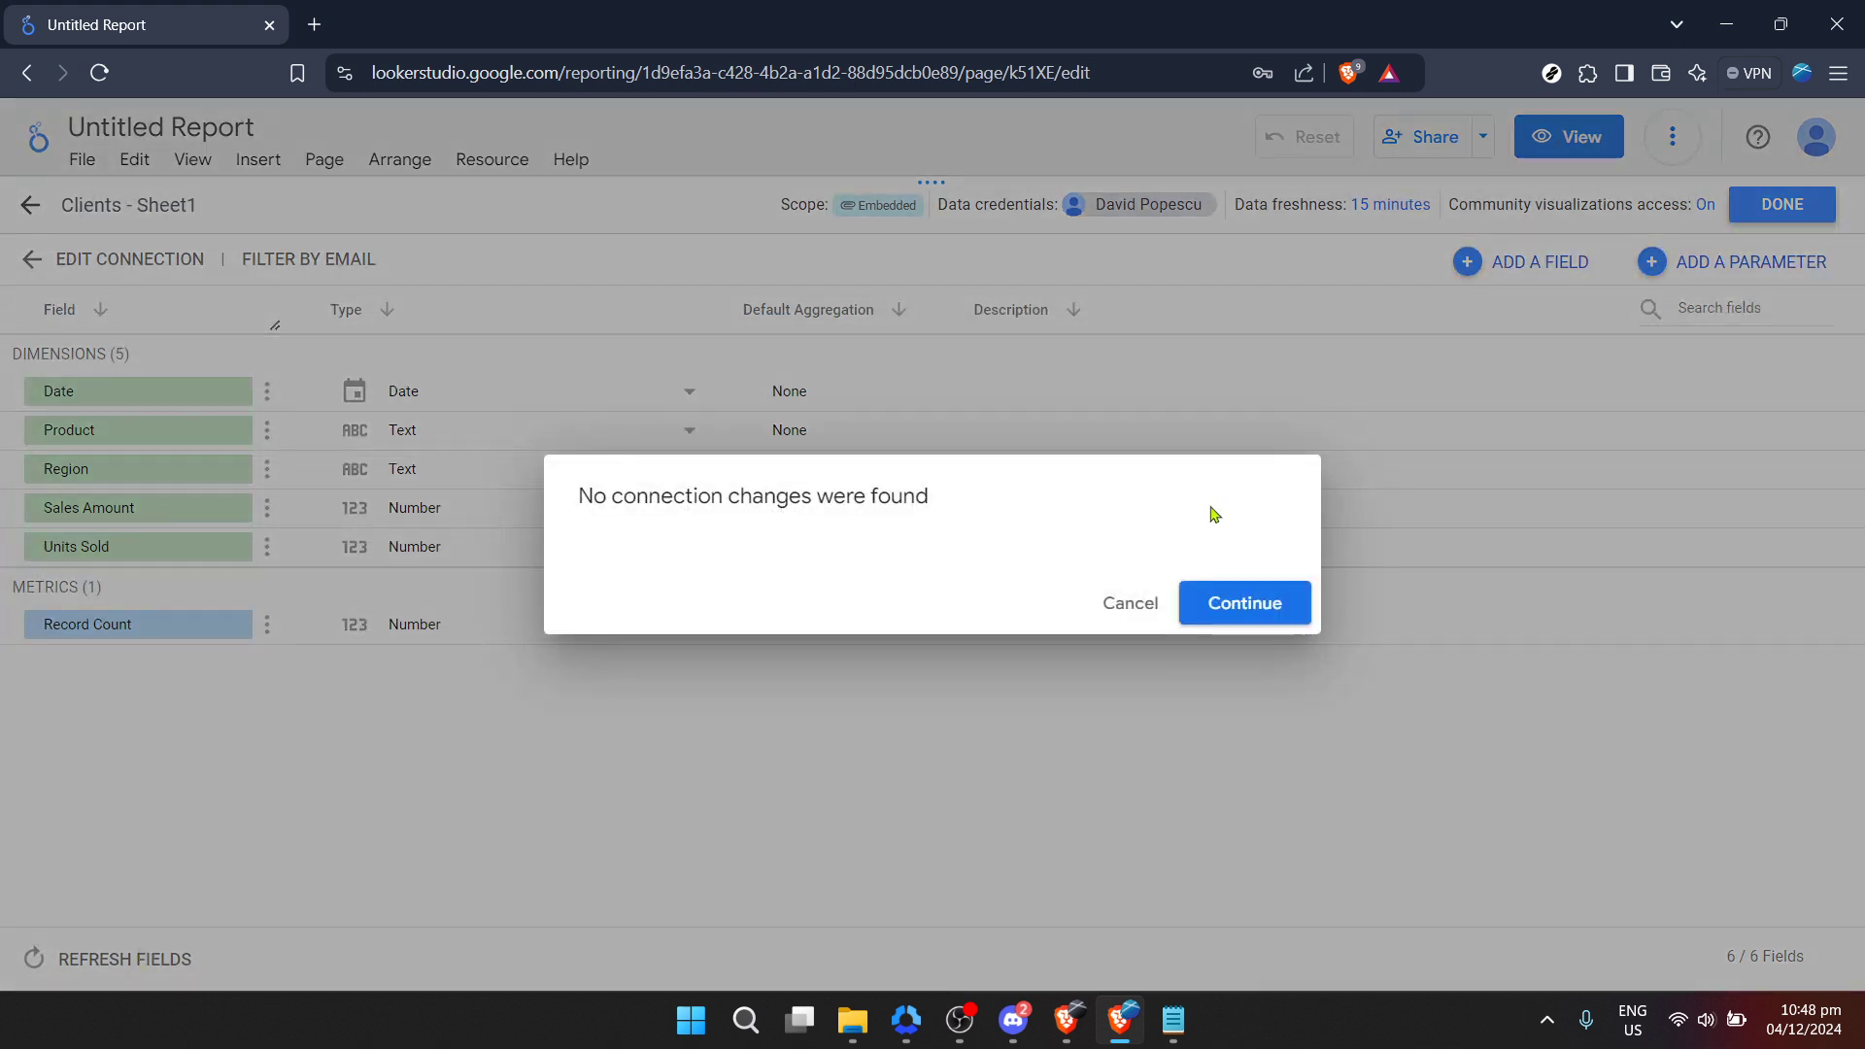
- Accept the 'No connection changes were found' notice
left_click(1262, 612)
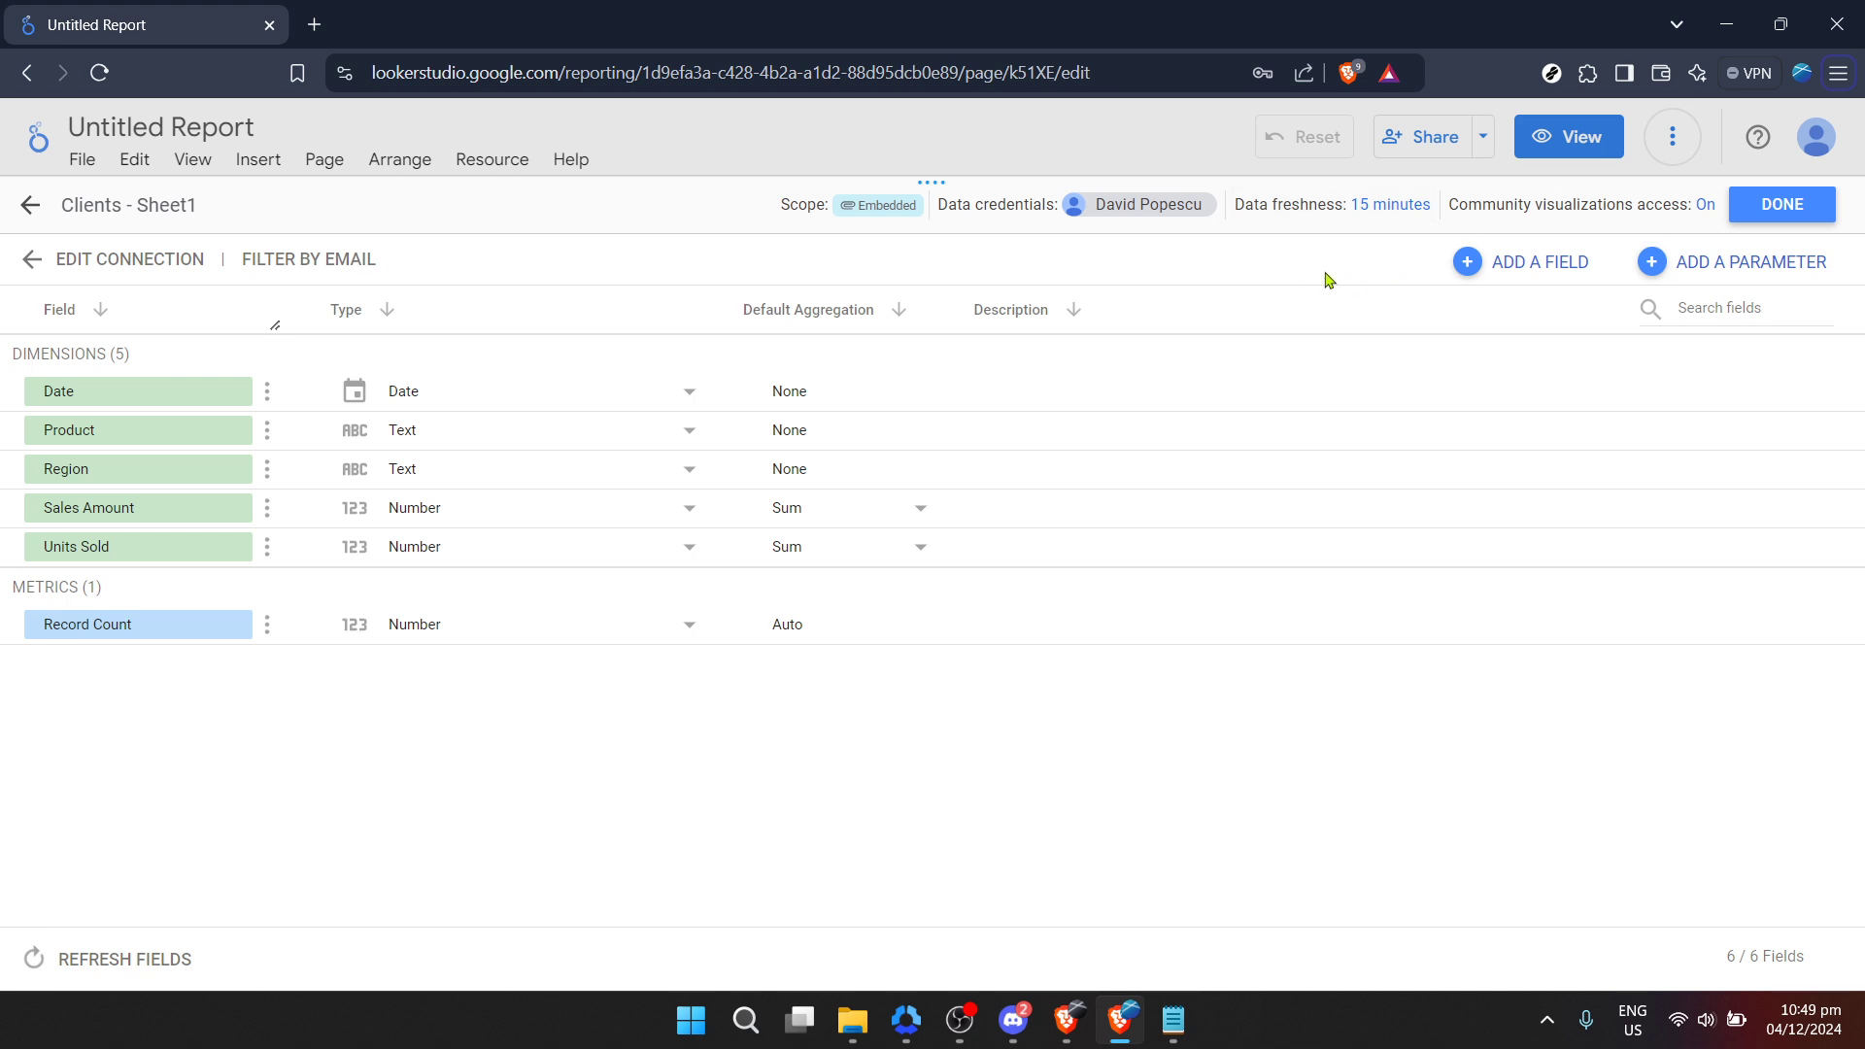
- Finish the Clients - Sheet1 field editor and close the Data sources manager
left_click(1750, 220)
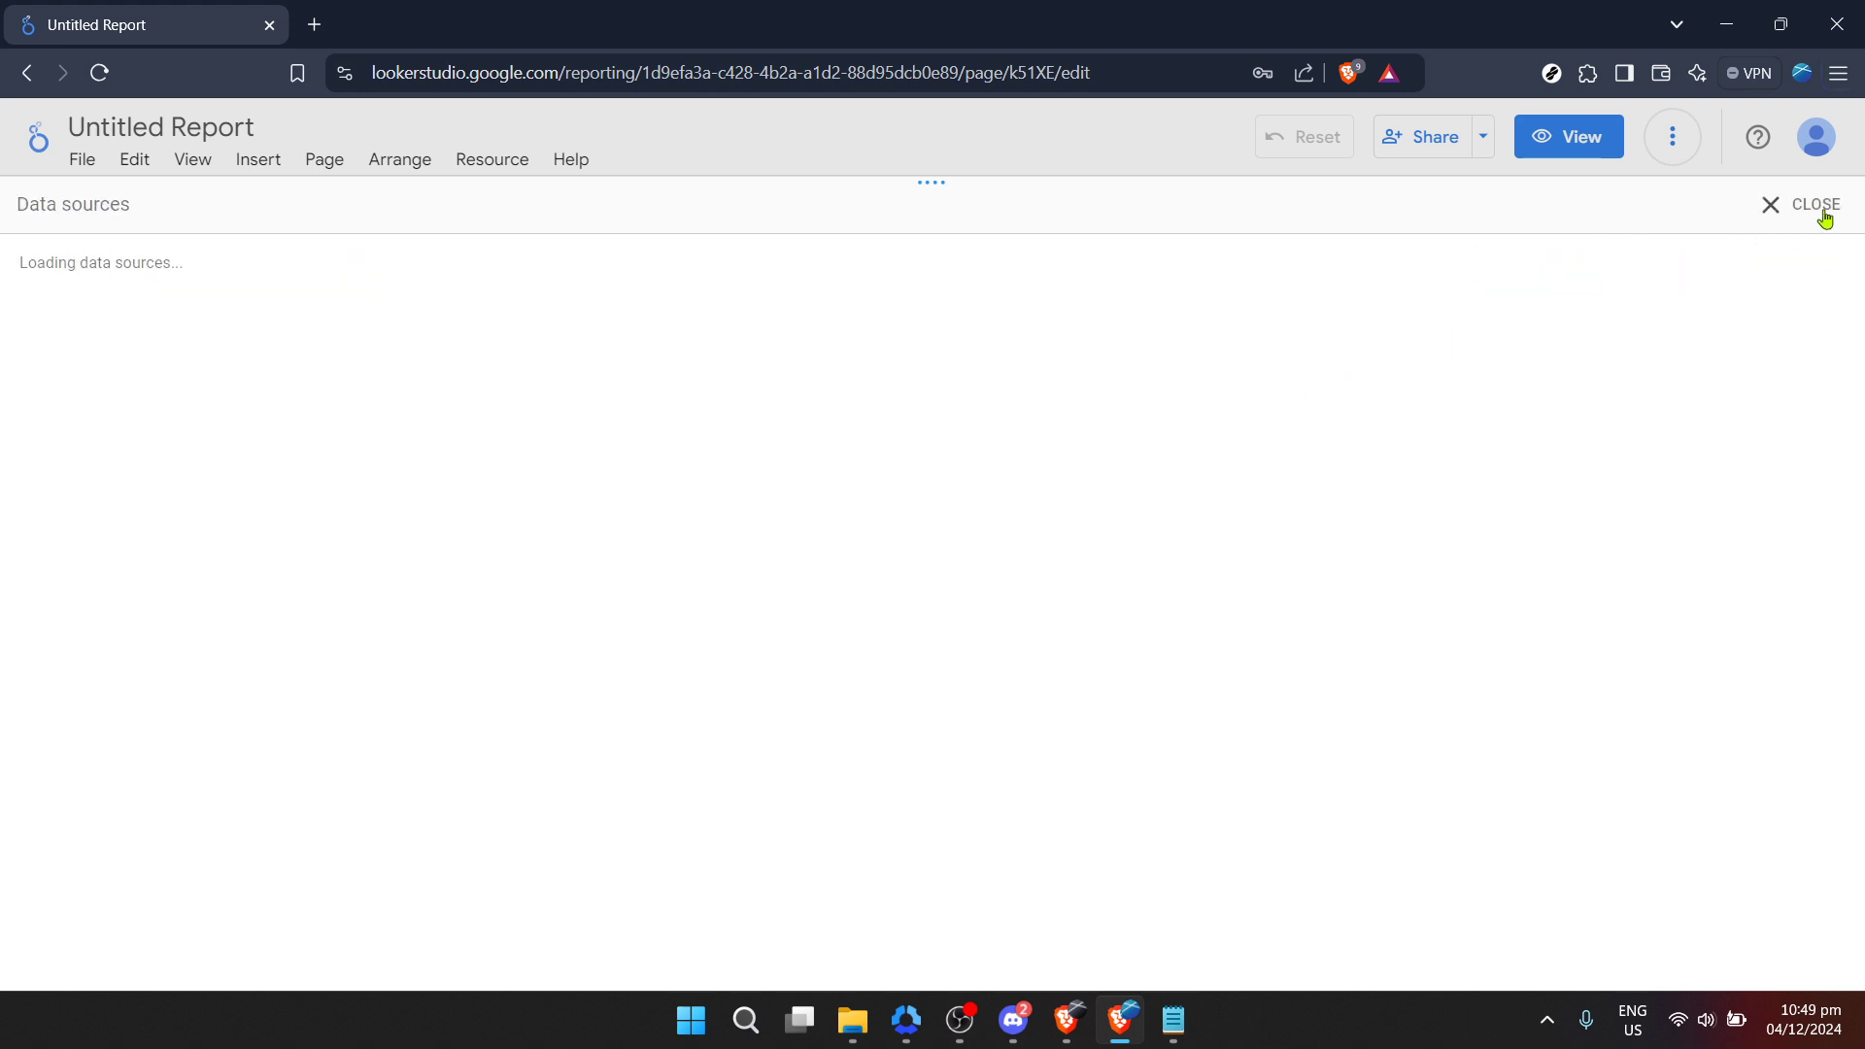
left_click(1818, 209)
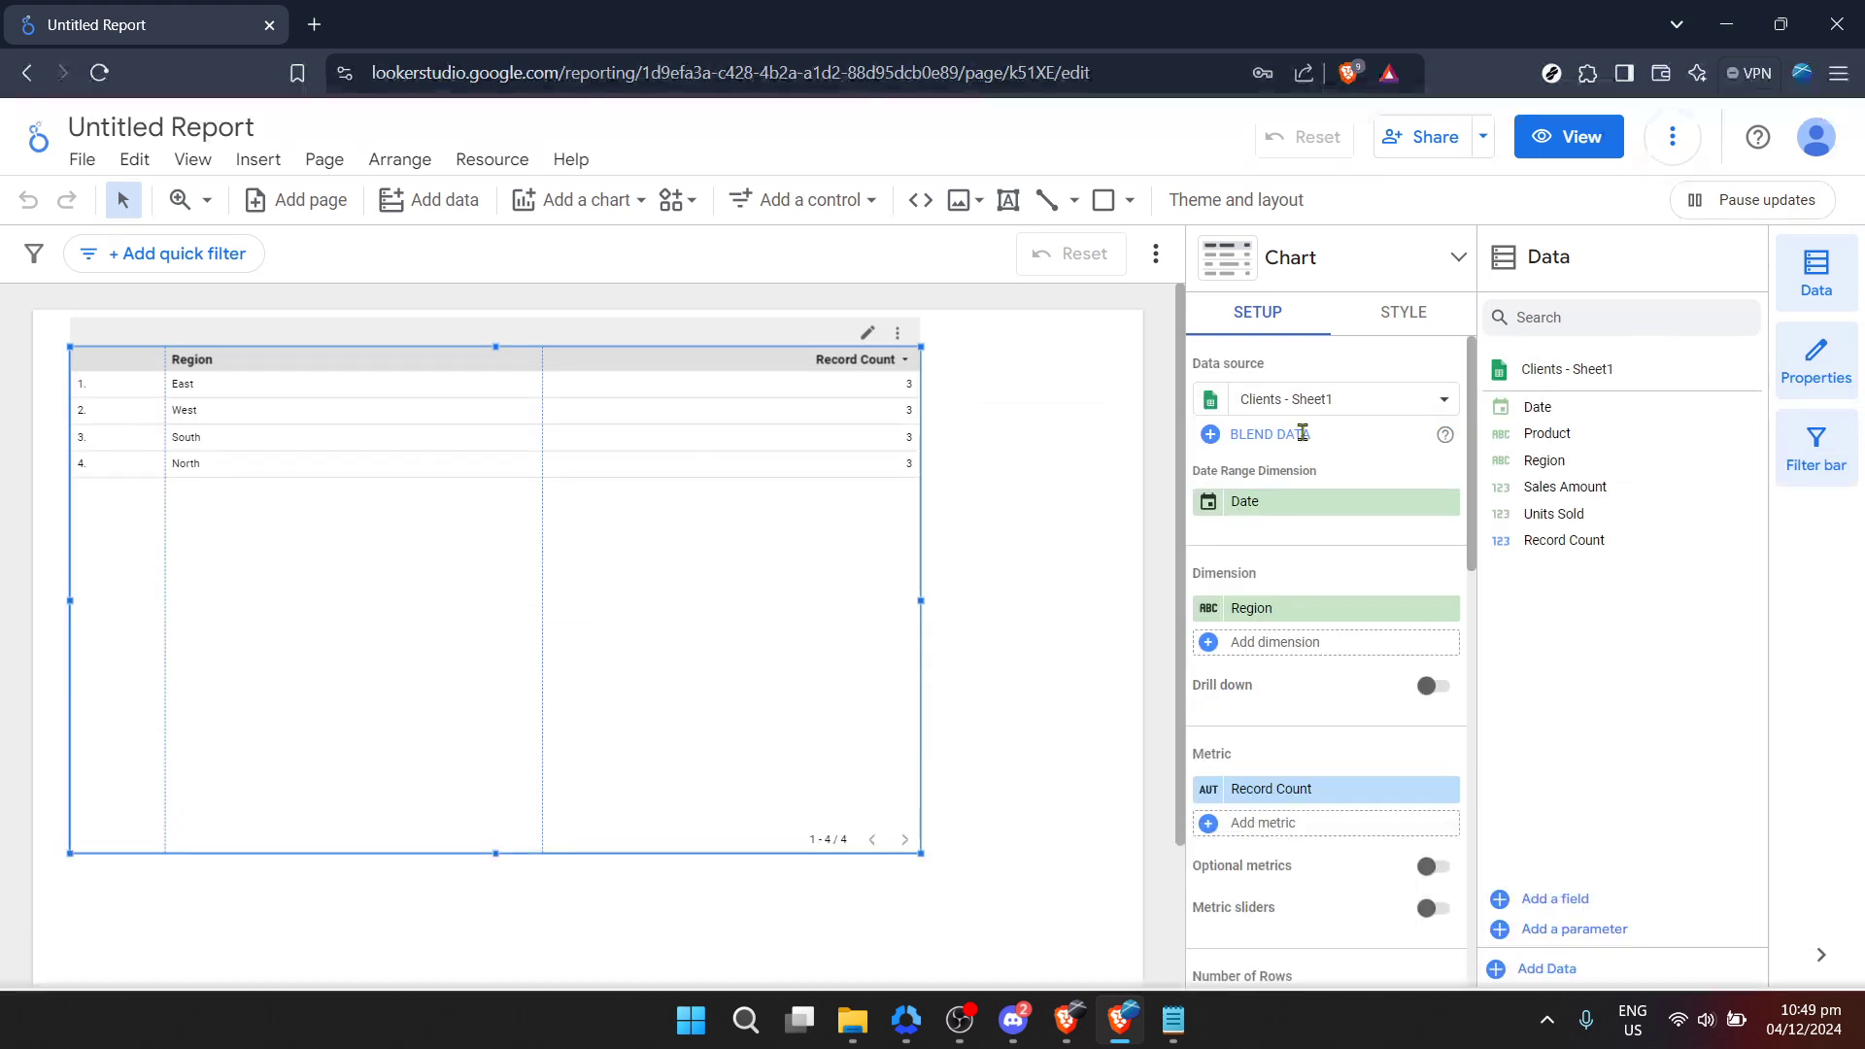